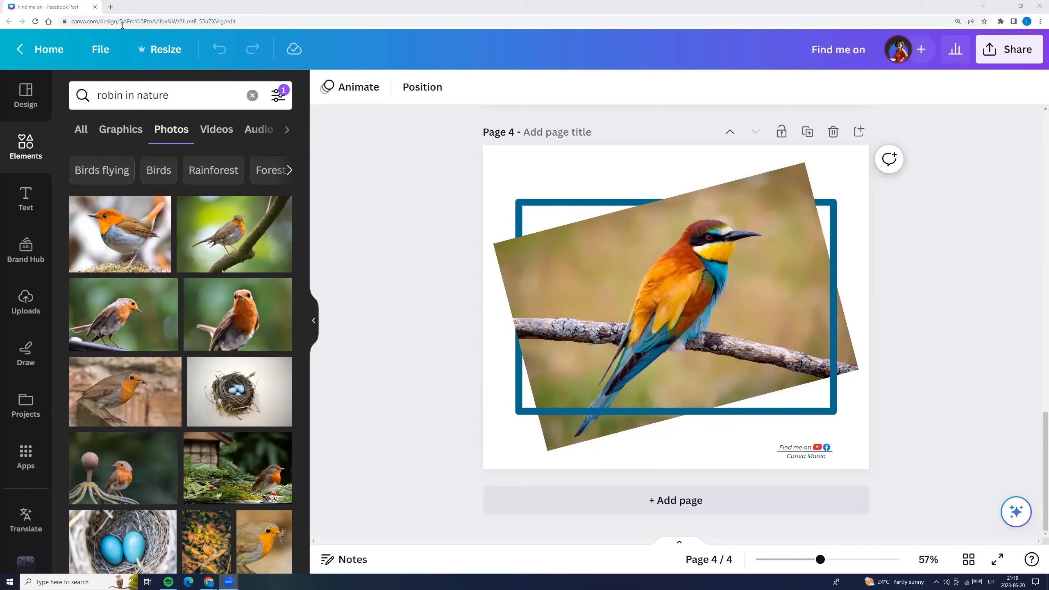
Step: Create a new blank Facebook Post (Landscape) design from the popular social media formats
{"action": "left_click", "coordinate": [49, 49]}
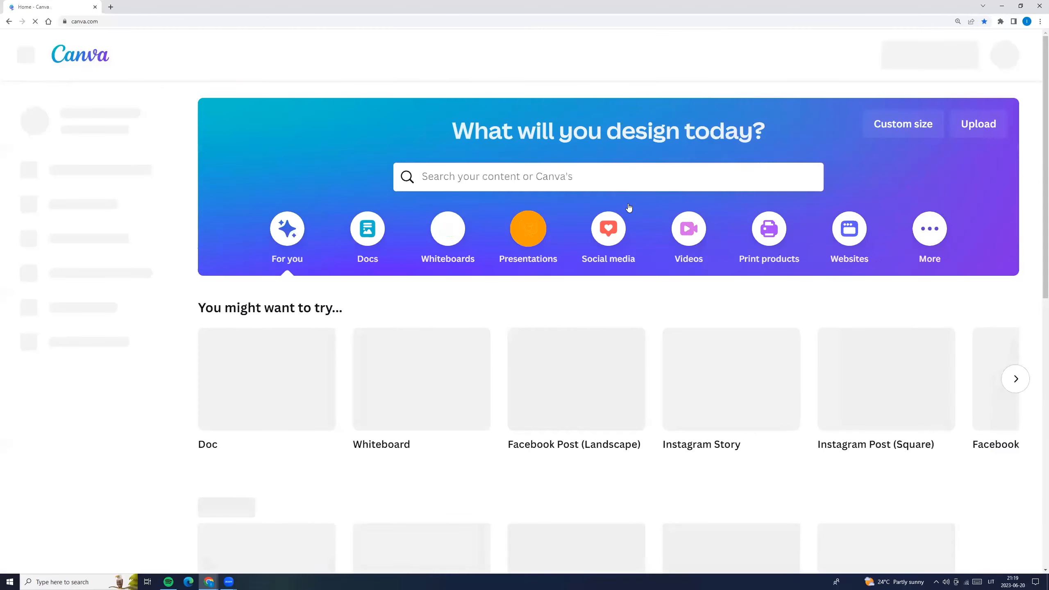
{"action": "left_click", "coordinate": [617, 235]}
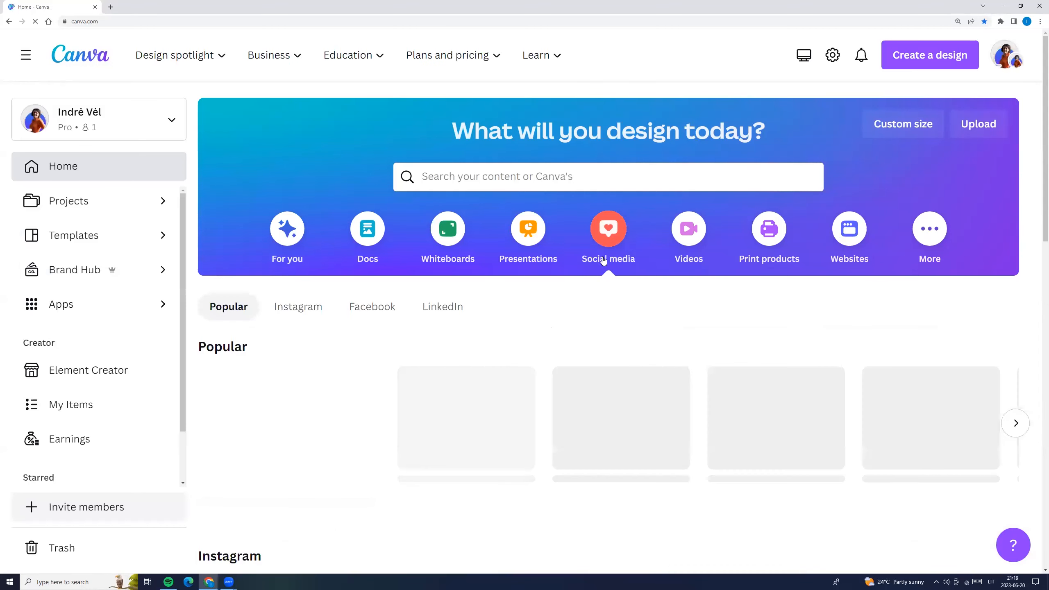
{"action": "mouse_move", "coordinate": [622, 438]}
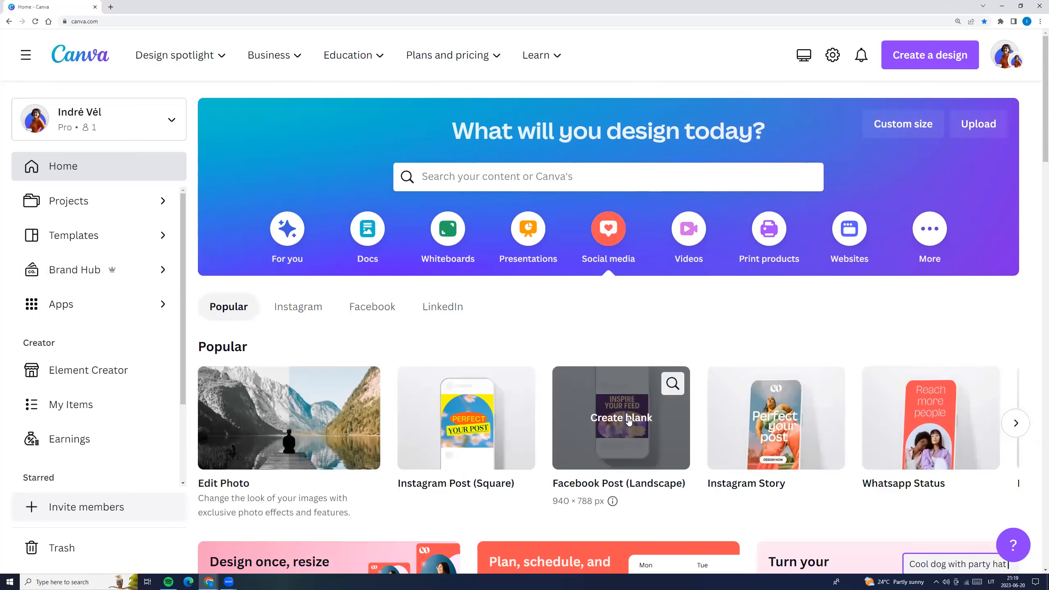
{"action": "left_click", "coordinate": [629, 421]}
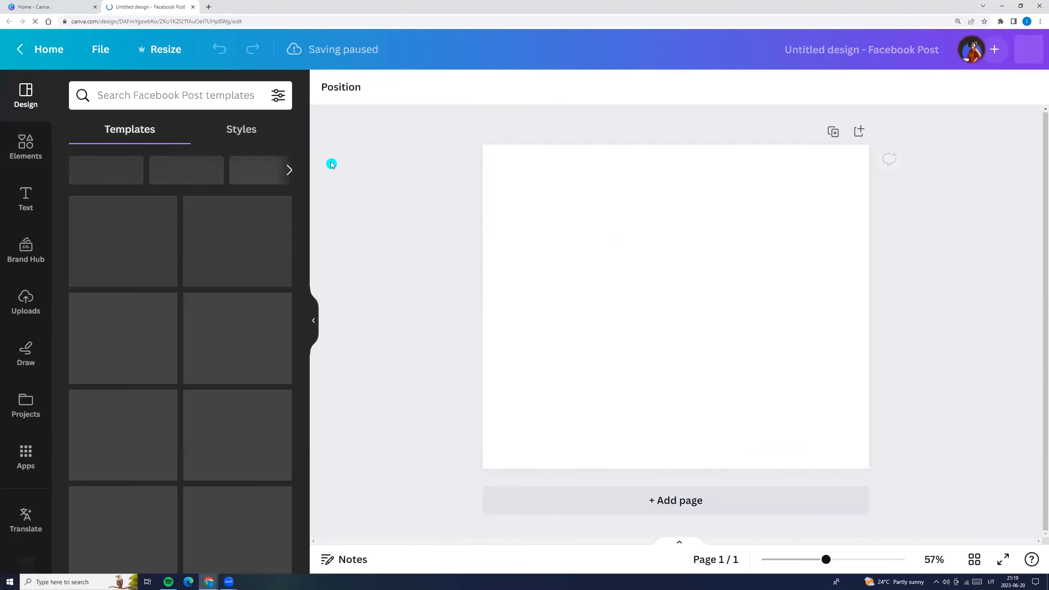
Step: Search the elements for "robin in nature" photos and add the robin perched on a thick diagonal branch against green
{"action": "left_click", "coordinate": [16, 152]}
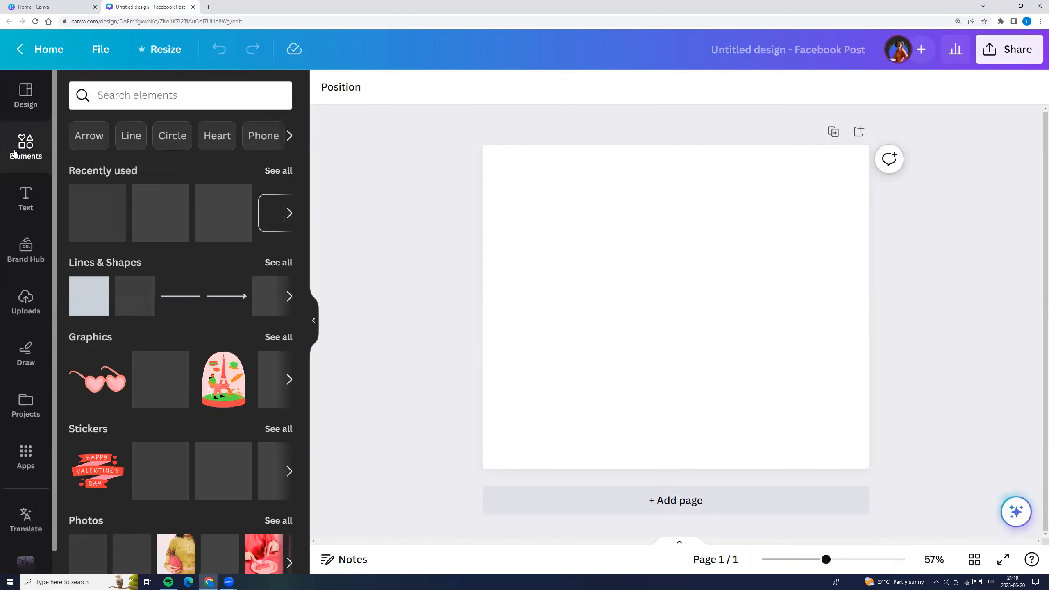
{"action": "left_click", "coordinate": [124, 91]}
{"action": "left_click", "coordinate": [109, 158]}
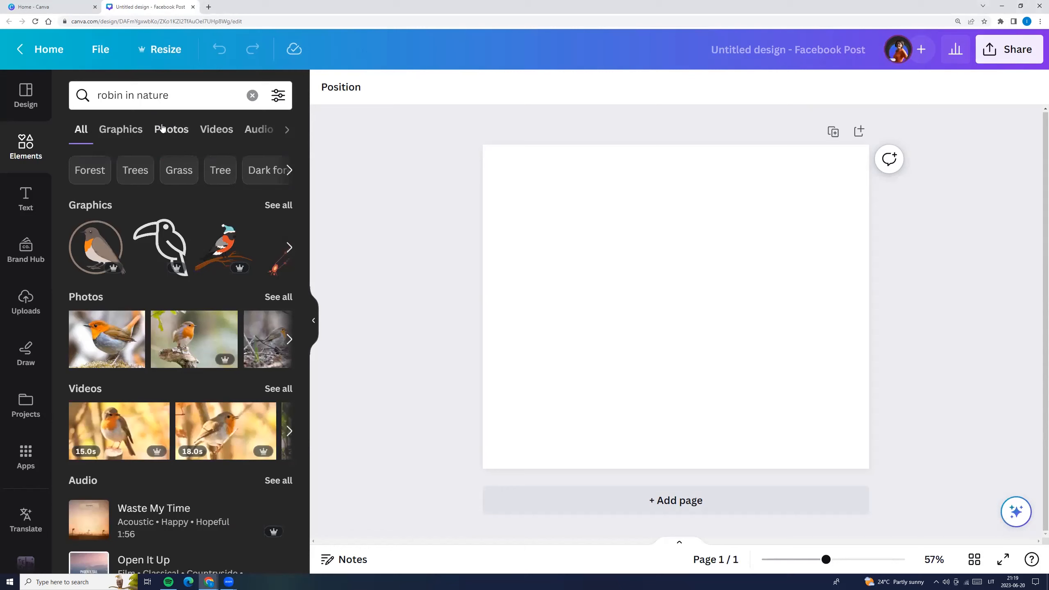
{"action": "left_click", "coordinate": [175, 129]}
{"action": "left_click", "coordinate": [237, 313]}
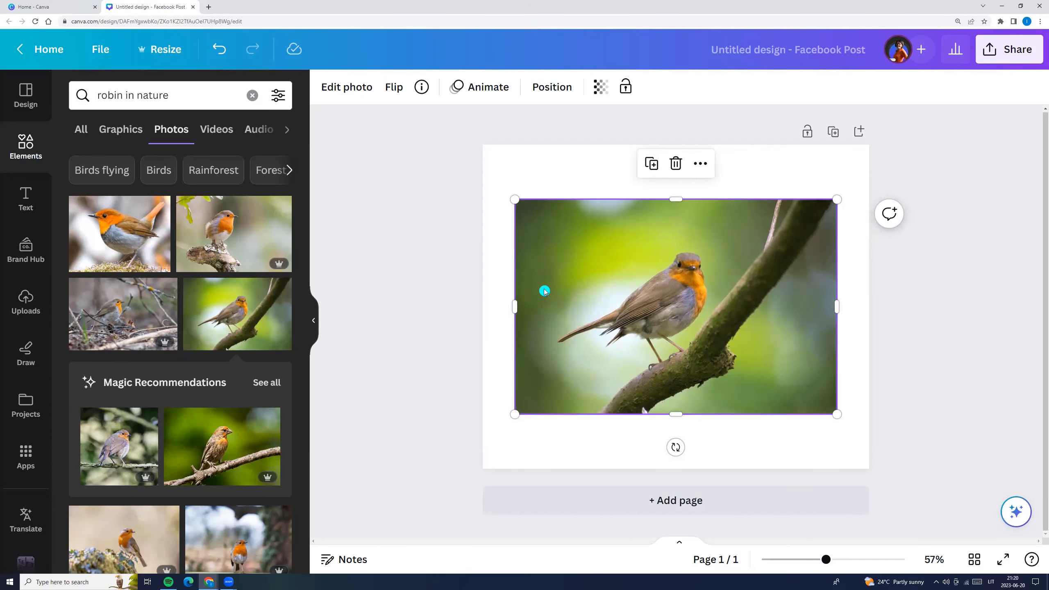
{"action": "left_click", "coordinate": [280, 289]}
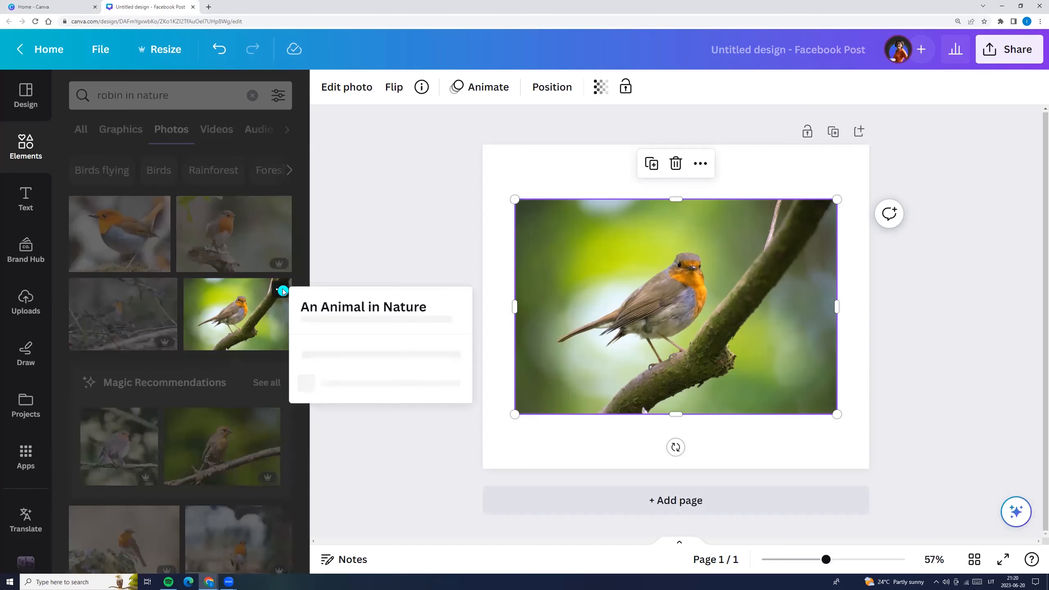
{"action": "left_click", "coordinate": [398, 214]}
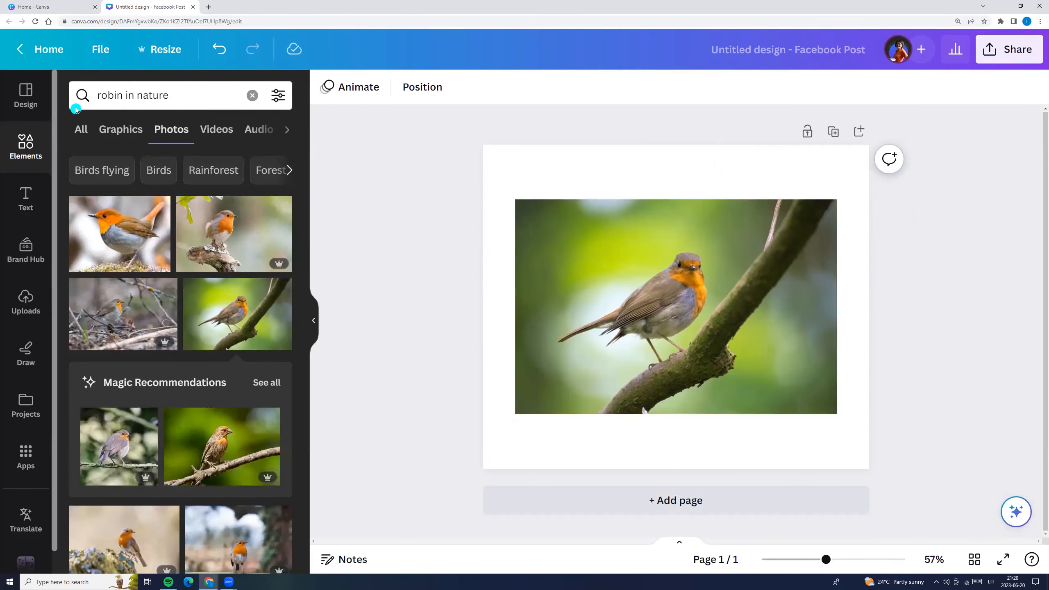
Step: Search the element graphics for "frame rectangle"
{"action": "left_click_drag", "start_coordinate": [180, 99], "coordinate": [98, 104]}
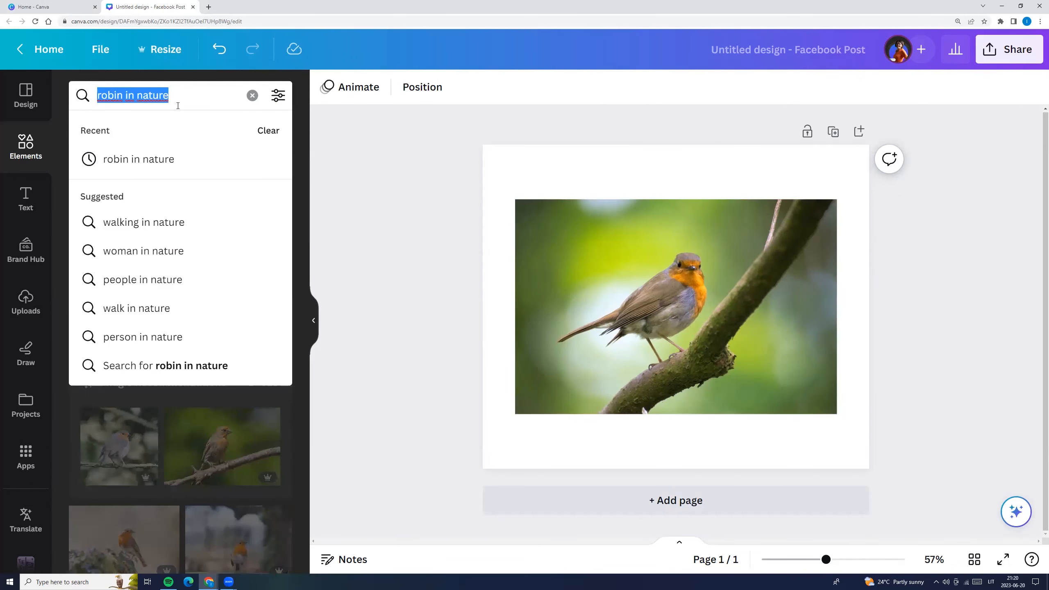
{"action": "key", "text": "BackSpace"}
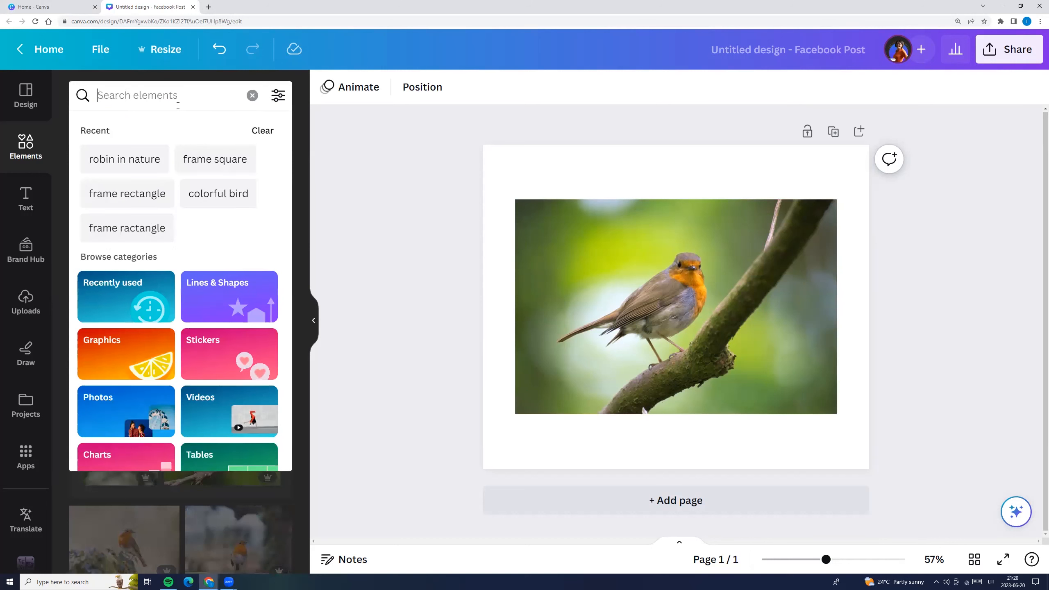
{"action": "left_click", "coordinate": [224, 166]}
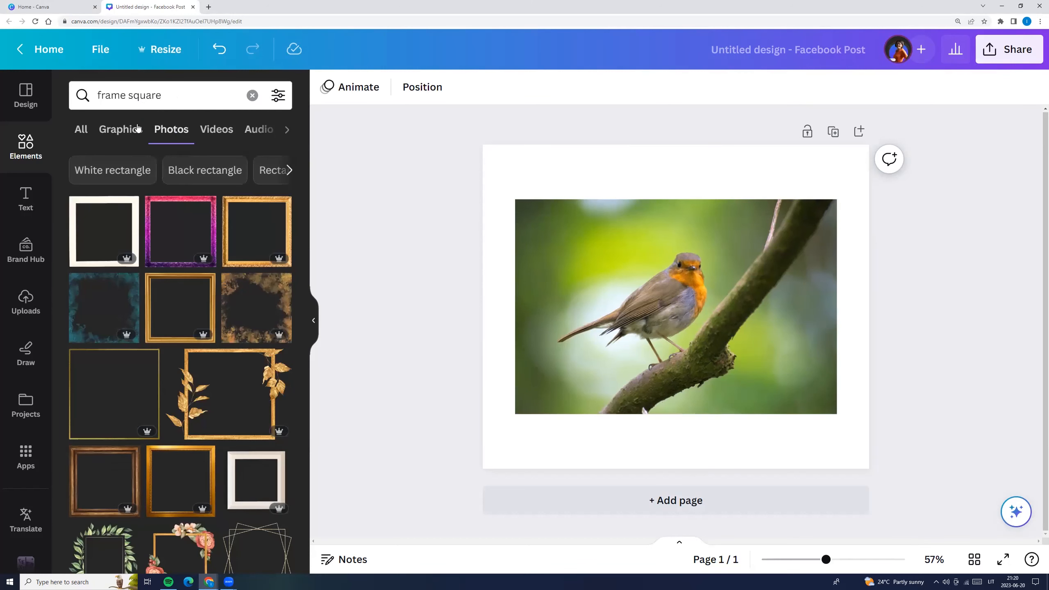
{"action": "left_click", "coordinate": [117, 135]}
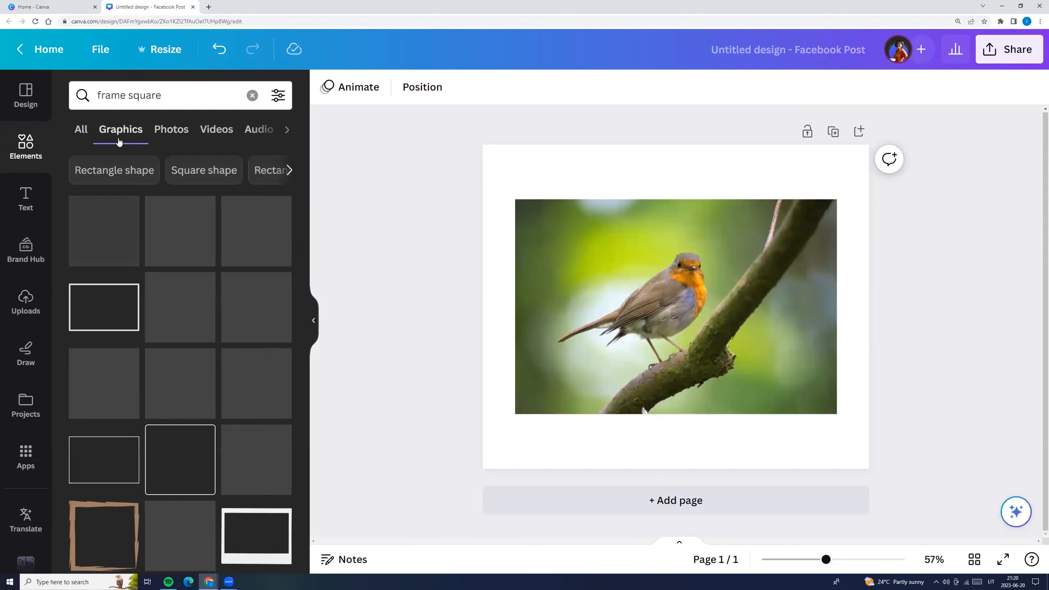
{"action": "double_click", "coordinate": [130, 96]}
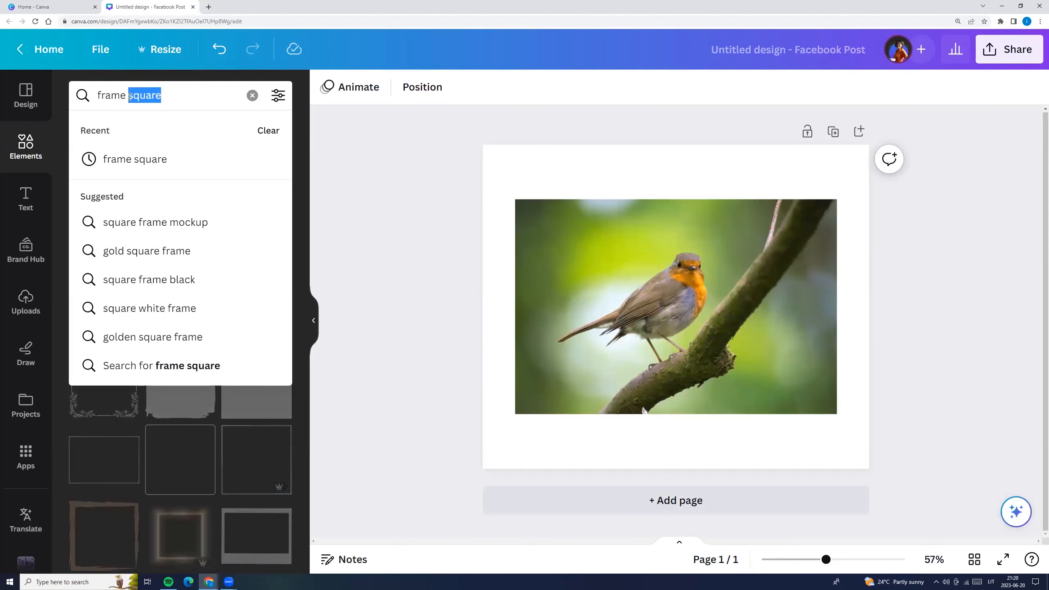
{"action": "type", "text": "fra"}
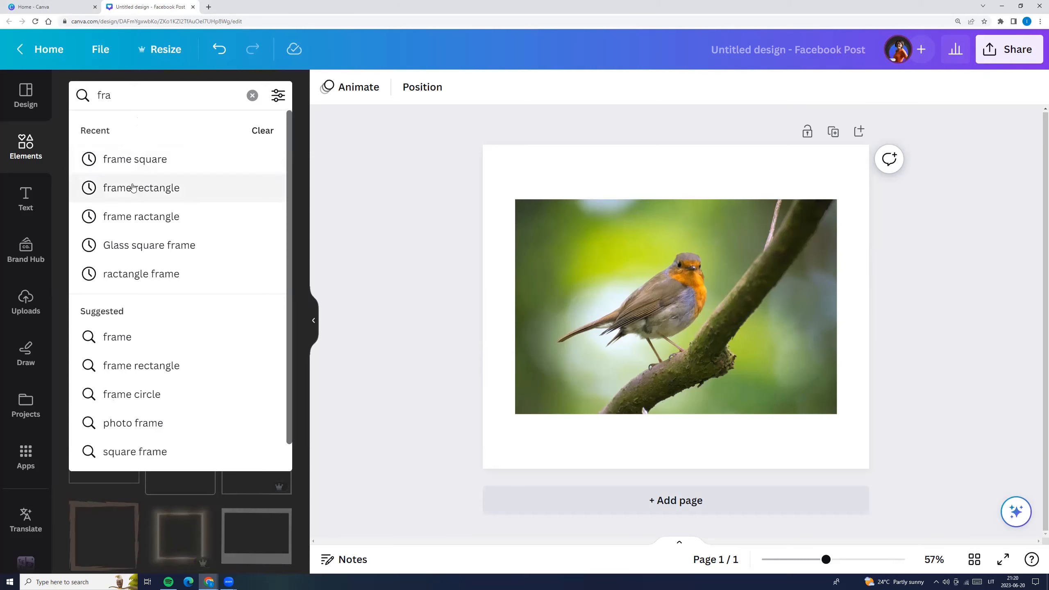
{"action": "left_click", "coordinate": [164, 187]}
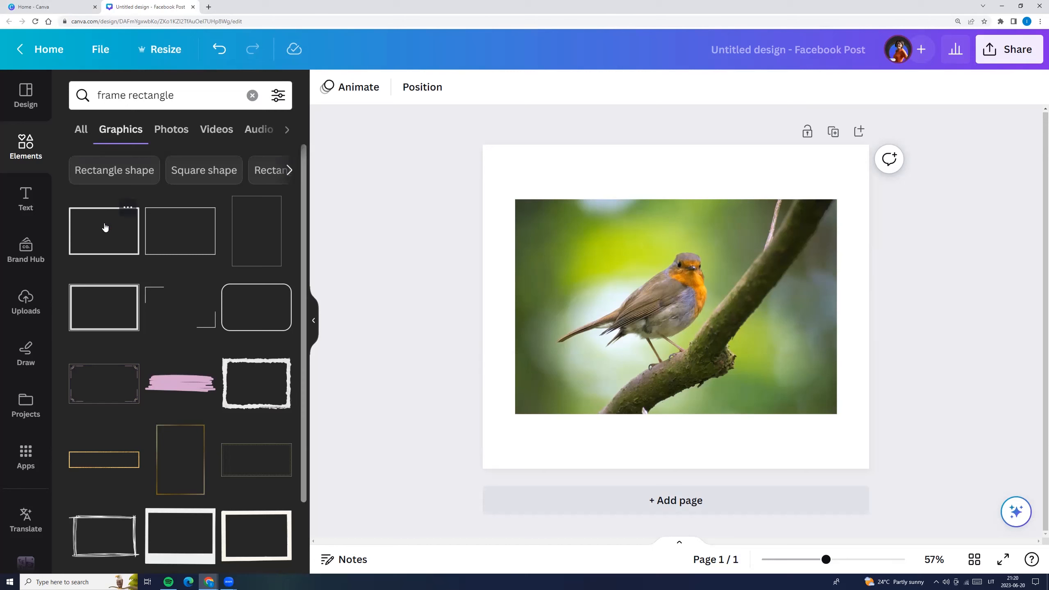
Step: Add the free black rectangle border graphic to the page and enlarge it over the upper-left part of the robin photo
{"action": "left_click", "coordinate": [128, 209]}
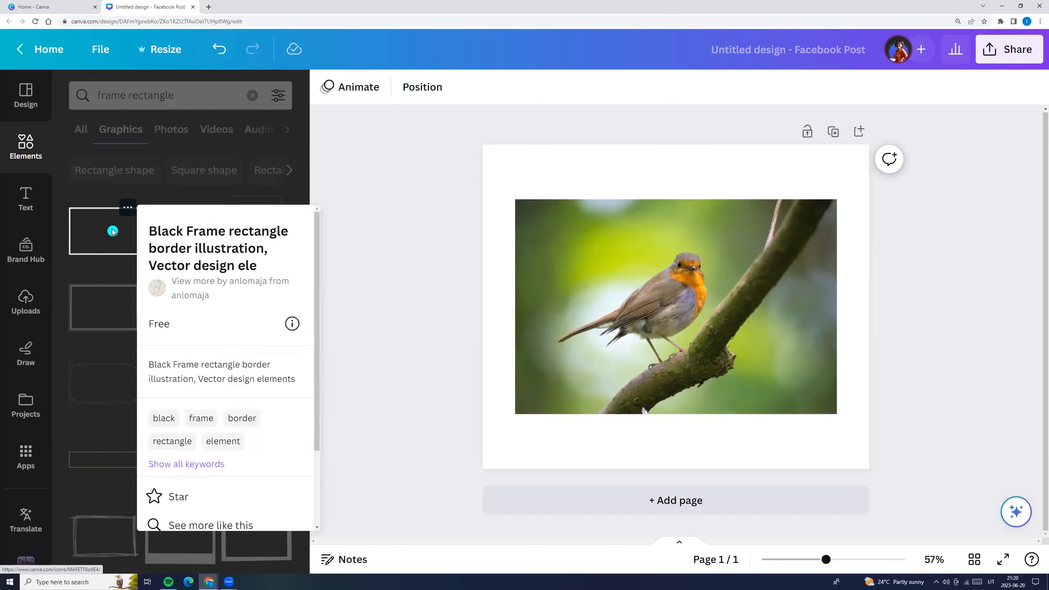
{"action": "left_click", "coordinate": [112, 231]}
{"action": "left_click", "coordinate": [138, 237]}
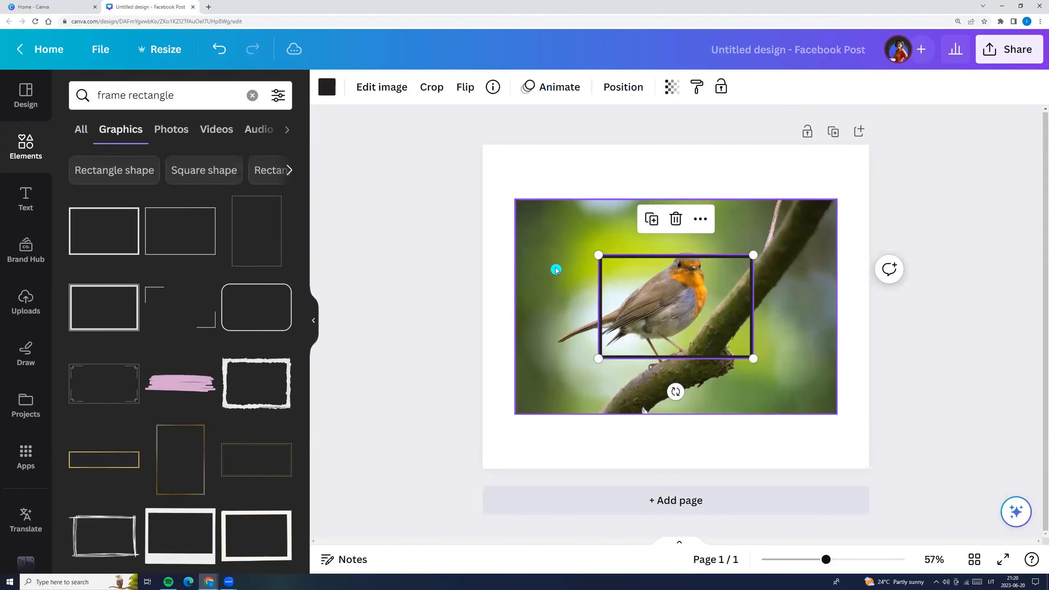
{"action": "left_click_drag", "start_coordinate": [600, 253], "coordinate": [508, 181]}
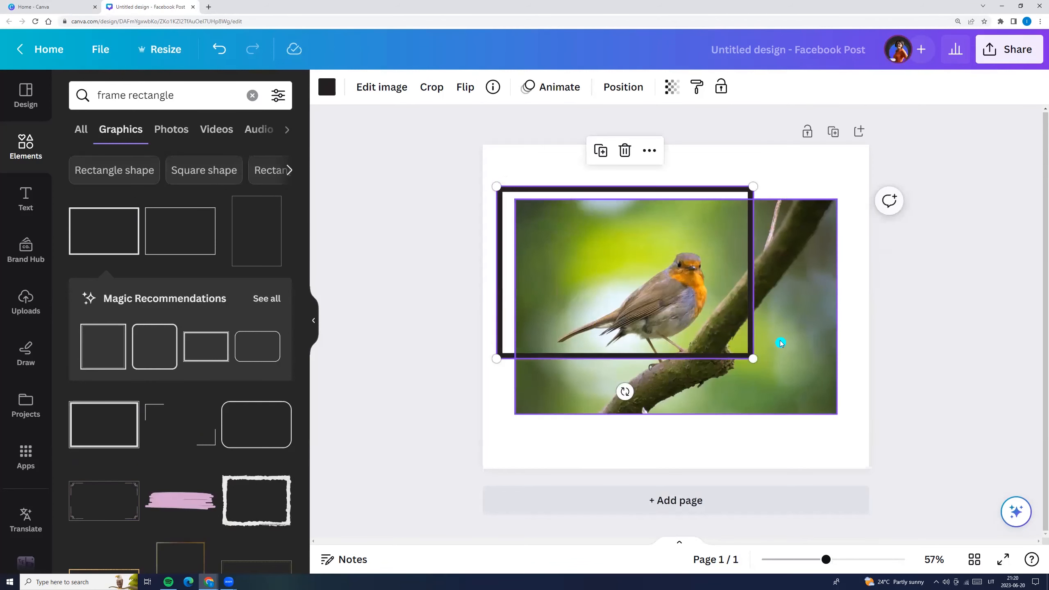
{"action": "mouse_move", "coordinate": [753, 358]}
{"action": "left_mouse_down"}
{"action": "mouse_move", "coordinate": [836, 412]}
{"action": "mouse_move", "coordinate": [742, 350]}
{"action": "left_mouse_up"}
Step: Shrink the robin photo, reposition it at mid-height on the page and tilt it slightly counterclockwise
{"action": "left_click", "coordinate": [786, 377]}
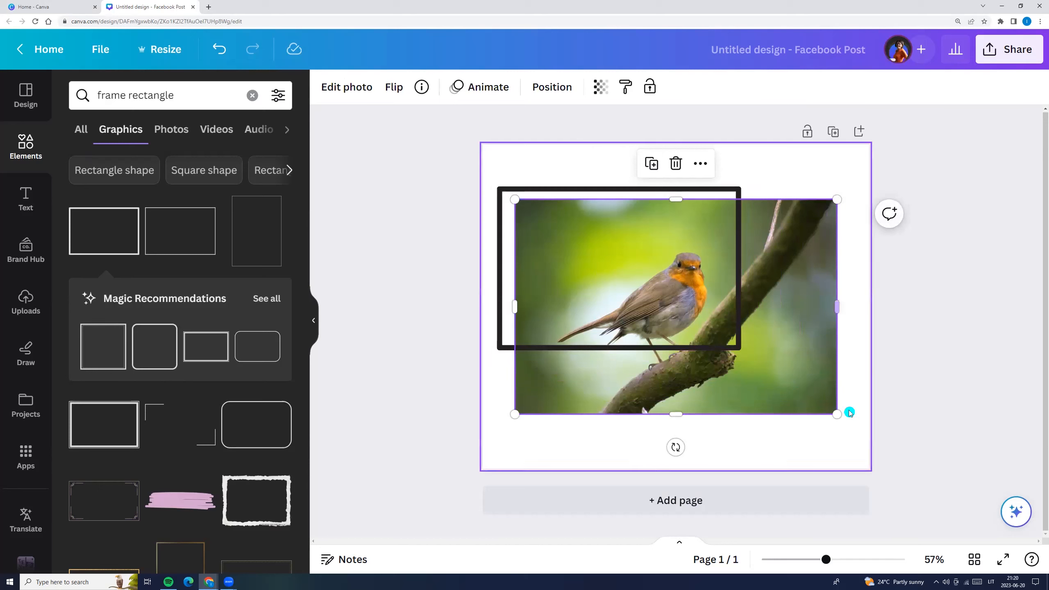
{"action": "left_click_drag", "start_coordinate": [837, 414], "coordinate": [792, 385]}
{"action": "left_click_drag", "start_coordinate": [772, 301], "coordinate": [782, 315]}
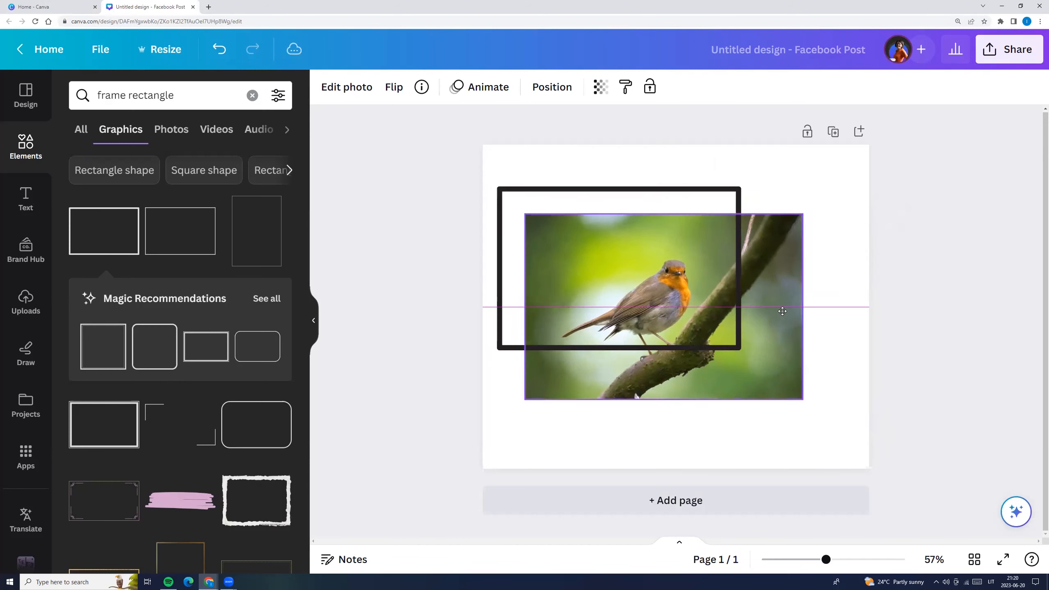
{"action": "left_click_drag", "start_coordinate": [663, 433], "coordinate": [686, 420]}
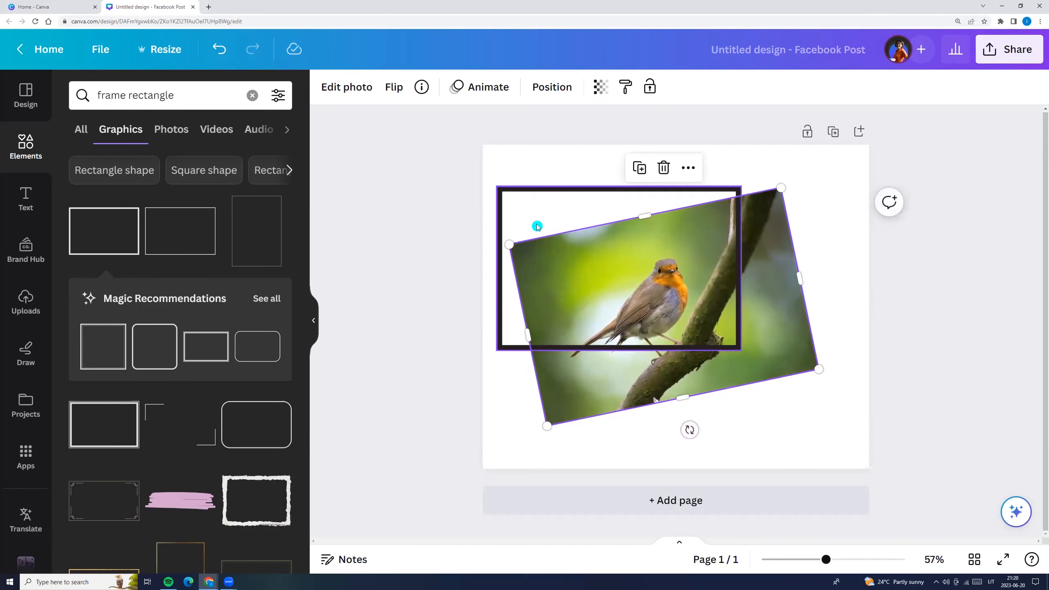
Step: Move and enlarge the black frame so it surrounds the robin while the tilted photo's corners stick out
{"action": "left_click", "coordinate": [519, 190]}
{"action": "left_click_drag", "start_coordinate": [519, 190], "coordinate": [549, 220]}
{"action": "left_click_drag", "start_coordinate": [772, 382], "coordinate": [812, 409]}
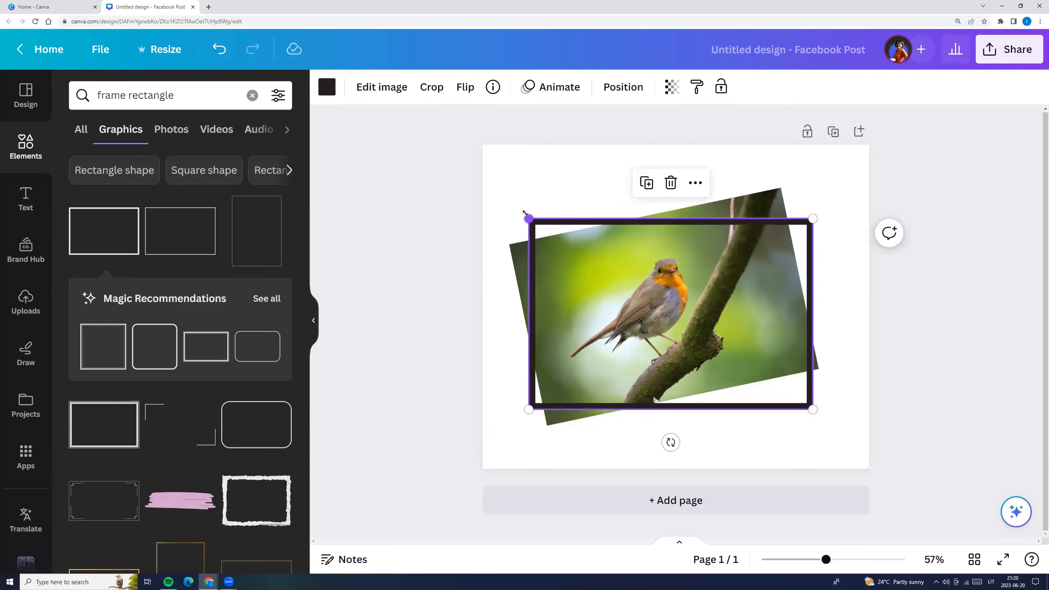
{"action": "left_click", "coordinate": [762, 202]}
{"action": "key", "text": "Delete"}
{"action": "key", "text": "ctrl+z"}
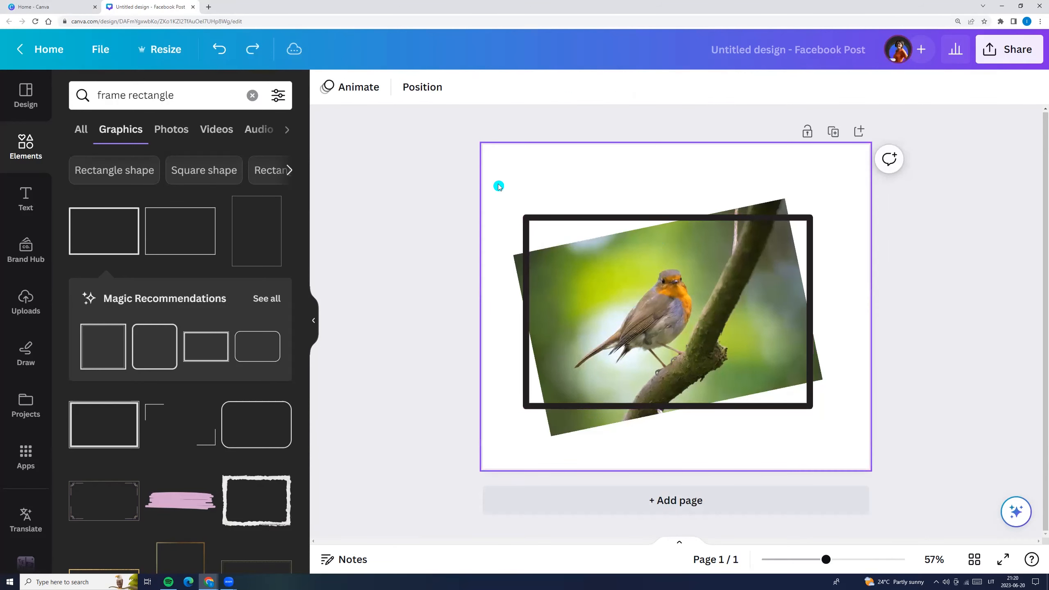
Step: Adjust the tilted robin photo's size and position so its corners extend slightly beyond the frame
{"action": "left_click", "coordinate": [633, 294]}
{"action": "left_click", "coordinate": [776, 208]}
{"action": "left_click_drag", "start_coordinate": [785, 199], "coordinate": [794, 189]}
{"action": "left_click_drag", "start_coordinate": [551, 436], "coordinate": [542, 448]}
{"action": "left_click_drag", "start_coordinate": [654, 314], "coordinate": [649, 314]}
{"action": "left_click", "coordinate": [537, 192]}
{"action": "left_click", "coordinate": [575, 458]}
{"action": "left_click", "coordinate": [545, 443]}
{"action": "left_click_drag", "start_coordinate": [536, 447], "coordinate": [548, 436]}
Step: Recolour the rectangle frame with the dark olive green from the photo colours
{"action": "left_click", "coordinate": [553, 215]}
{"action": "left_click", "coordinate": [540, 212]}
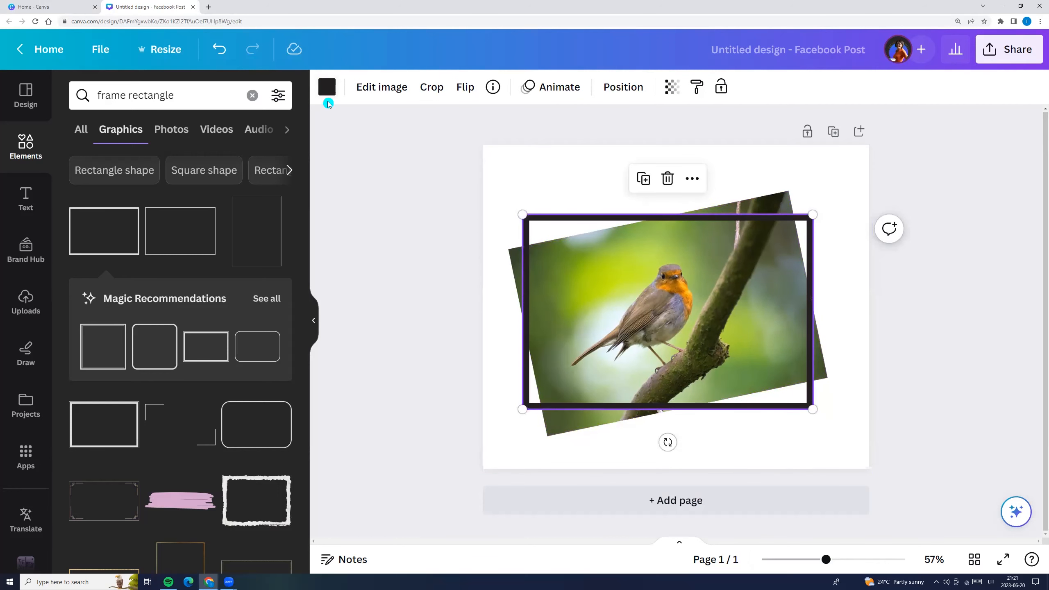
{"action": "left_click", "coordinate": [328, 88]}
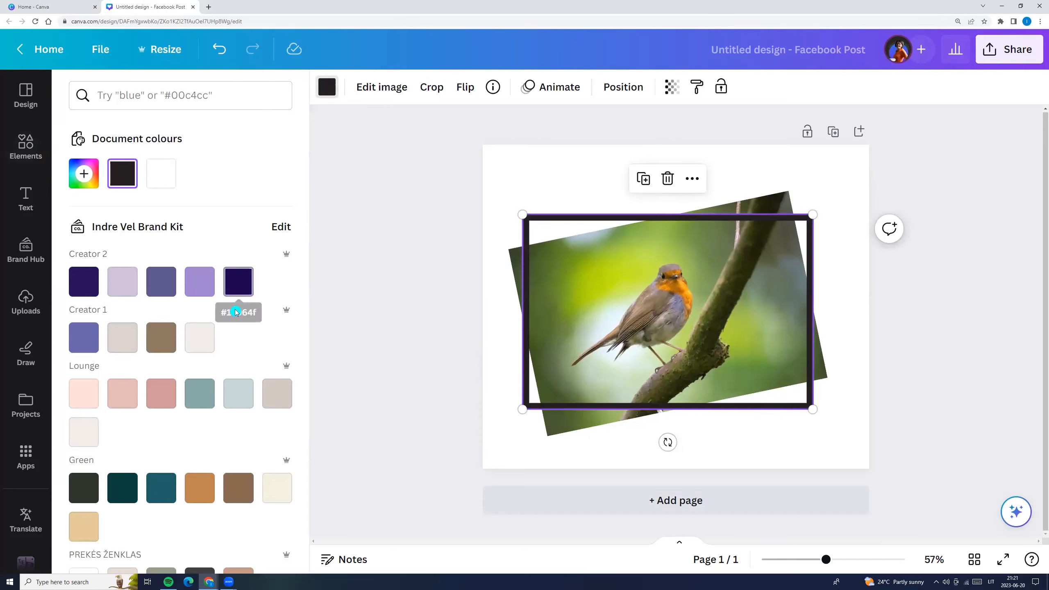
{"action": "scroll", "coordinate": [149, 380], "scroll_direction": "down", "scroll_amount": 5}
{"action": "scroll", "coordinate": [143, 394], "scroll_direction": "down", "scroll_amount": 20}
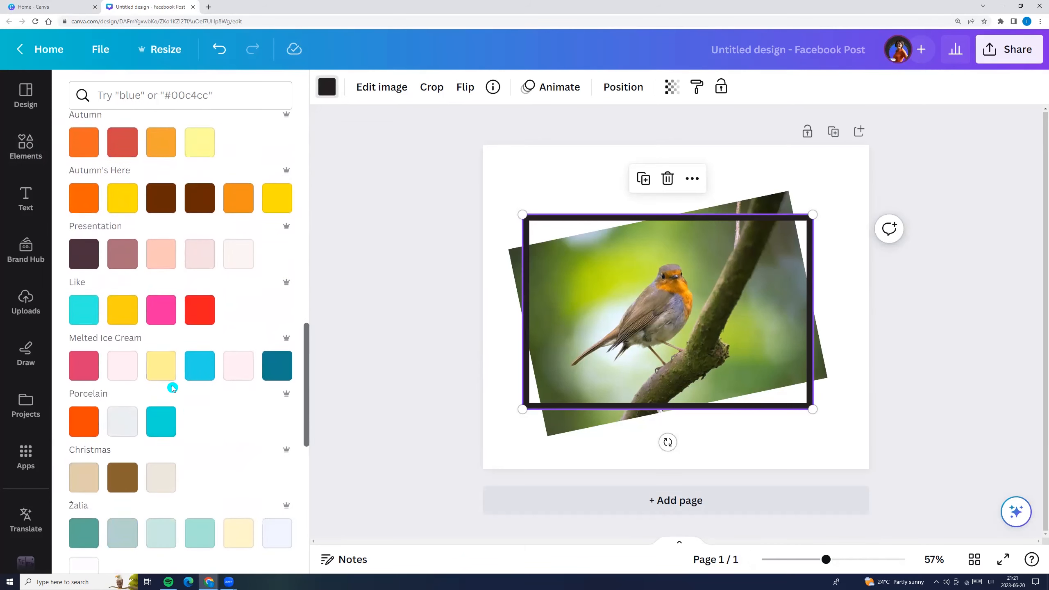
{"action": "left_click", "coordinate": [129, 283]}
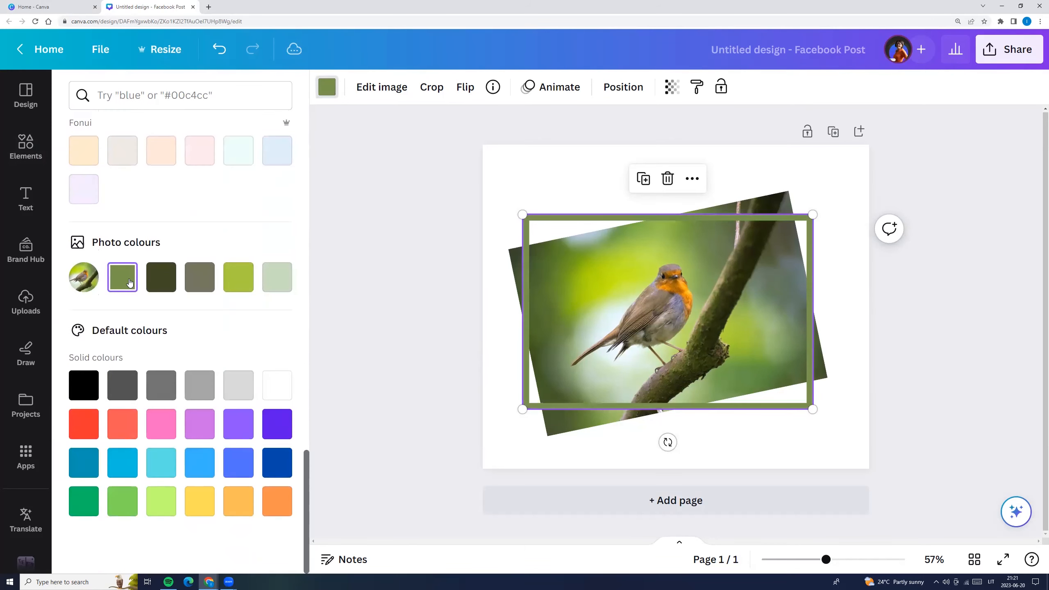
{"action": "left_click", "coordinate": [164, 286]}
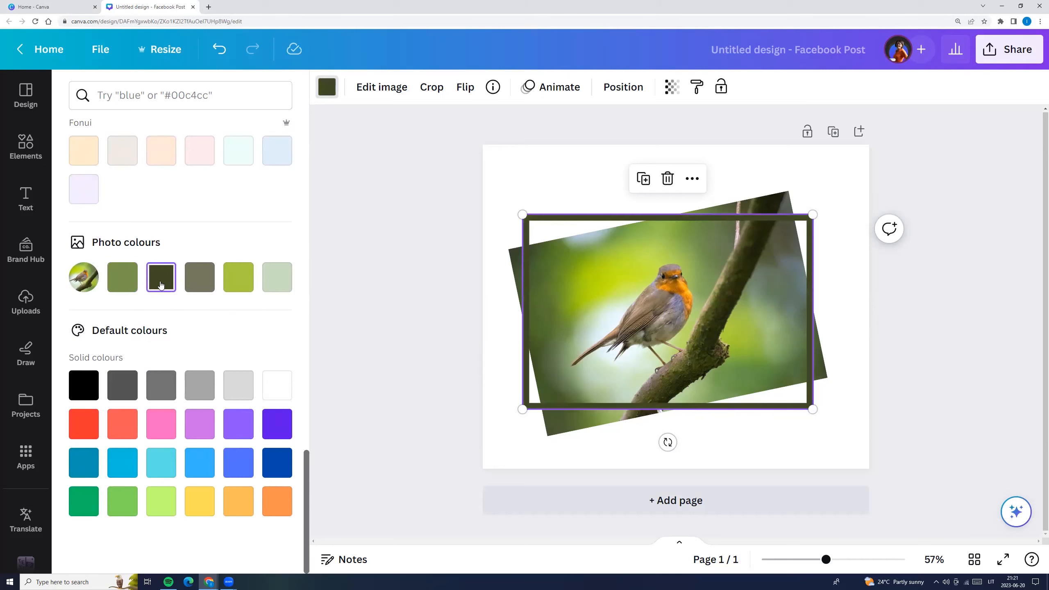
{"action": "left_click", "coordinate": [464, 266]}
{"action": "left_click", "coordinate": [783, 202]}
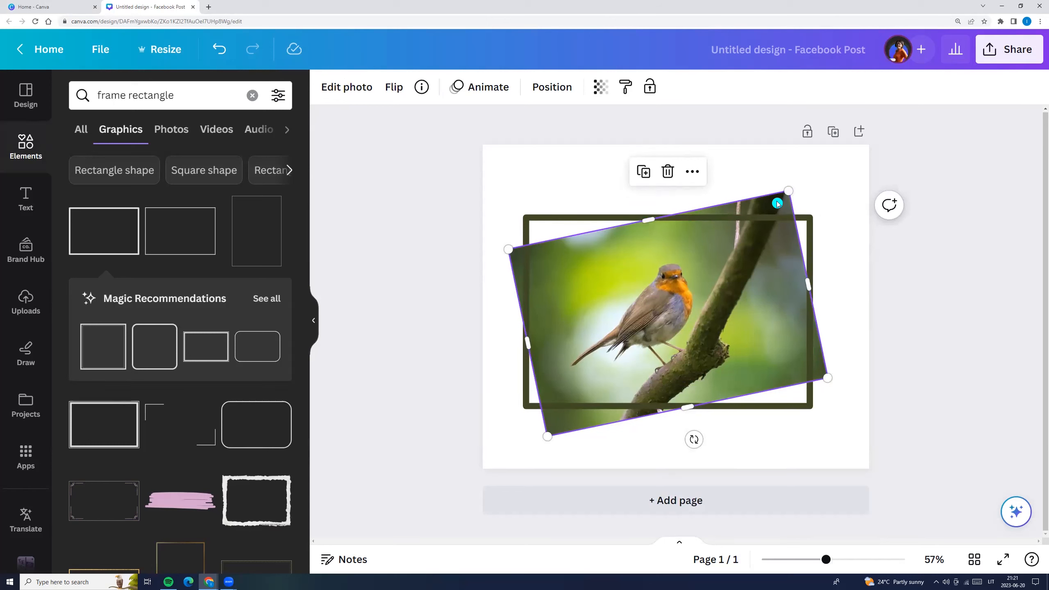
{"action": "mouse_move", "coordinate": [778, 204]}
{"action": "left_mouse_down"}
{"action": "mouse_move", "coordinate": [774, 223]}
{"action": "mouse_move", "coordinate": [838, 198]}
{"action": "mouse_move", "coordinate": [760, 126]}
{"action": "mouse_move", "coordinate": [726, 238]}
{"action": "mouse_move", "coordinate": [780, 117]}
{"action": "mouse_move", "coordinate": [731, 165]}
{"action": "mouse_move", "coordinate": [744, 232]}
{"action": "mouse_move", "coordinate": [772, 221]}
{"action": "left_mouse_up"}
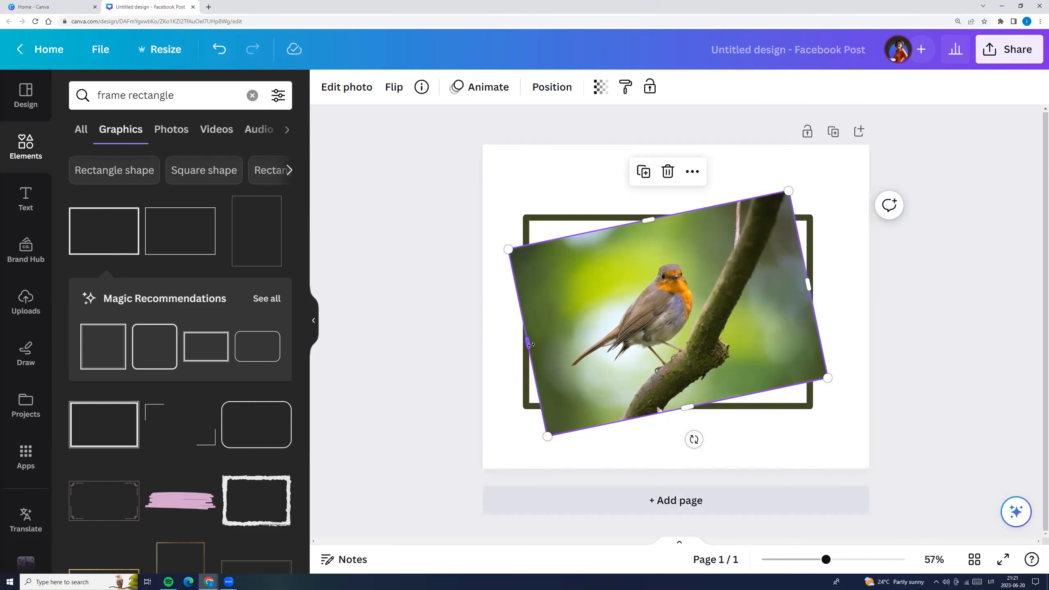
{"action": "left_click_drag", "start_coordinate": [528, 342], "coordinate": [626, 313]}
{"action": "left_click_drag", "start_coordinate": [641, 366], "coordinate": [657, 350]}
{"action": "left_click_drag", "start_coordinate": [741, 394], "coordinate": [729, 292]}
{"action": "left_click", "coordinate": [976, 308]}
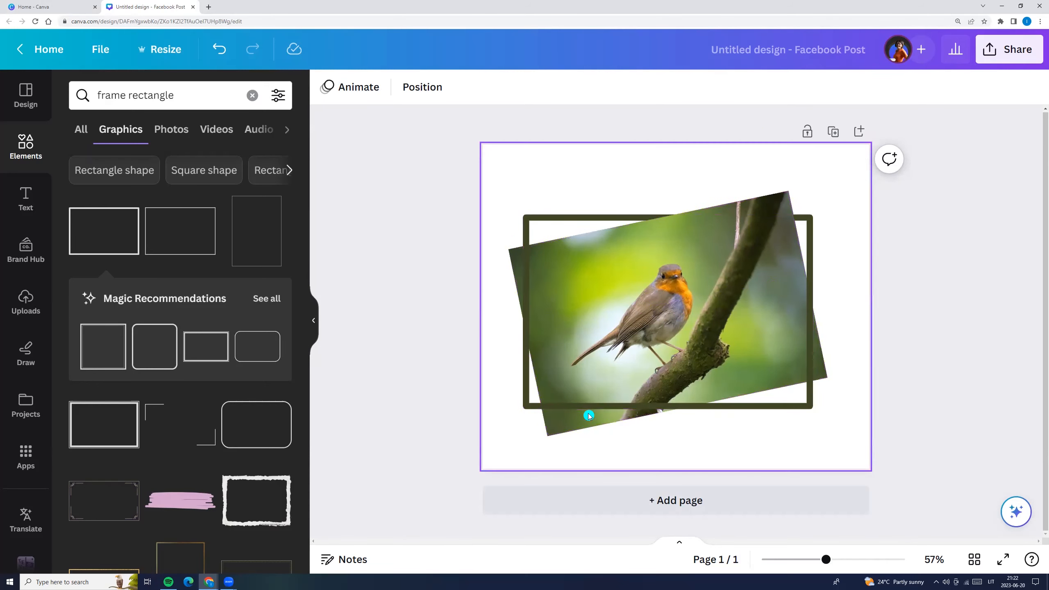
Step: Duplicate the tilted robin photo, align the copy exactly over the original and crop it to the lower-left corner area
{"action": "left_click", "coordinate": [552, 428]}
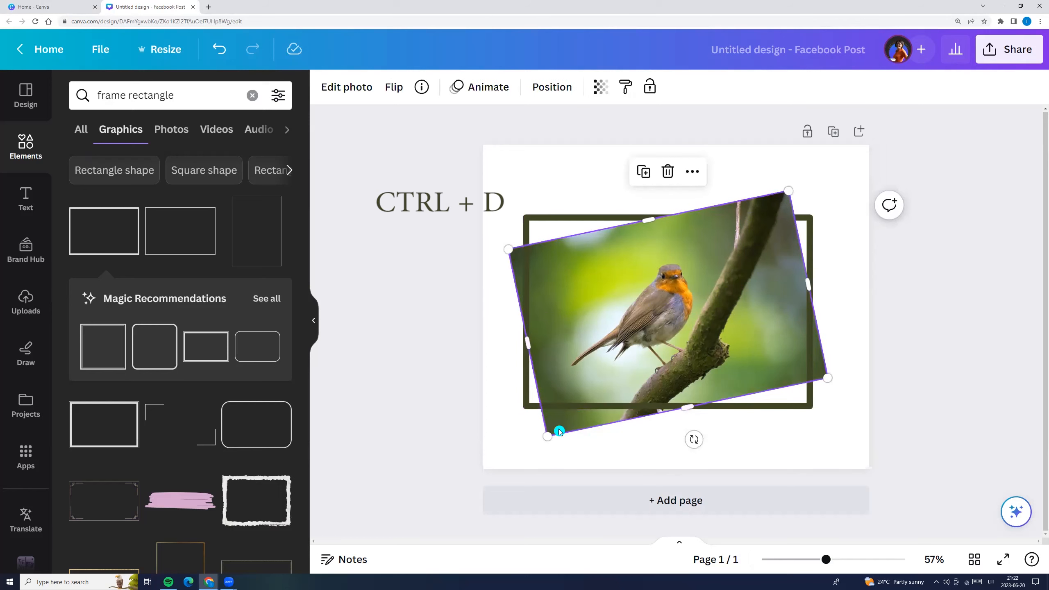
{"action": "key", "text": "ctrl+d"}
{"action": "mouse_move", "coordinate": [571, 430]}
{"action": "left_mouse_down"}
{"action": "mouse_move", "coordinate": [563, 420]}
{"action": "mouse_move", "coordinate": [431, 435]}
{"action": "mouse_move", "coordinate": [564, 425]}
{"action": "left_mouse_up"}
{"action": "left_click_drag", "start_coordinate": [643, 230], "coordinate": [700, 323]}
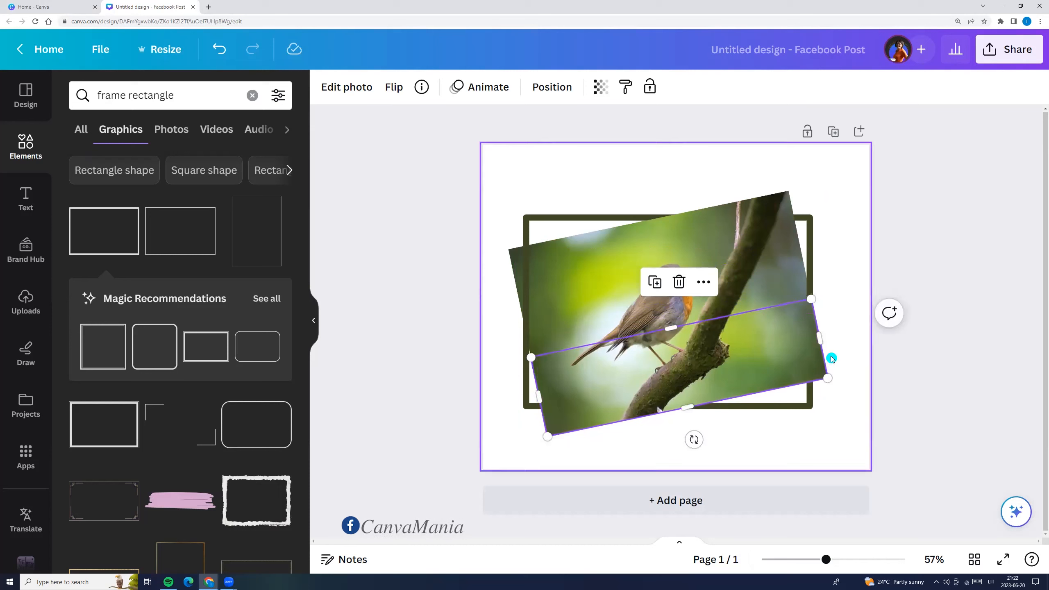
{"action": "left_click_drag", "start_coordinate": [815, 340], "coordinate": [731, 356]}
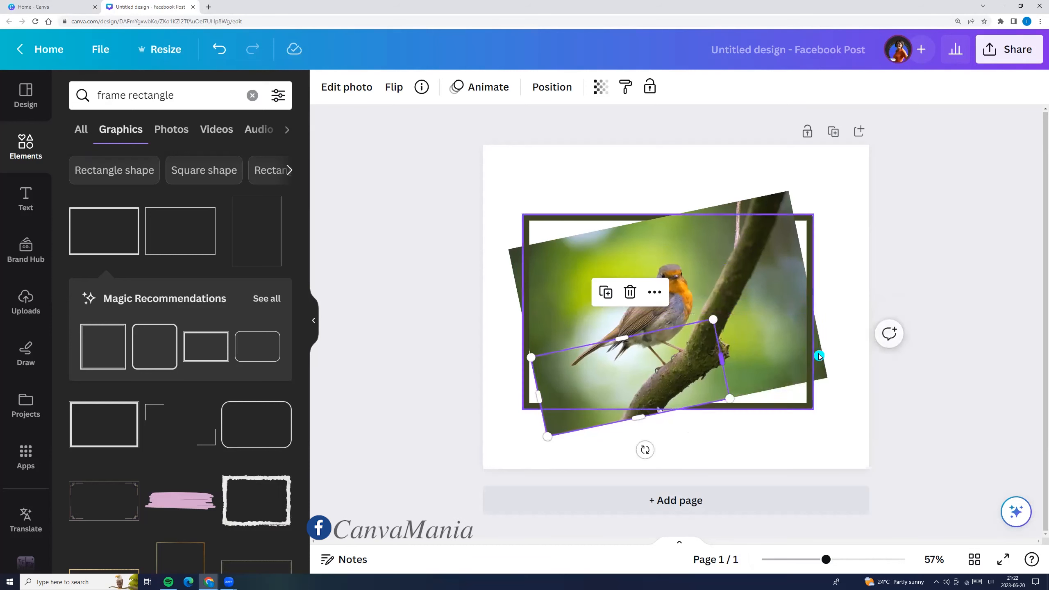
Step: Group the frame with all the robin photo pieces and enlarge the group to fill more of the page
{"action": "left_click", "coordinate": [916, 353]}
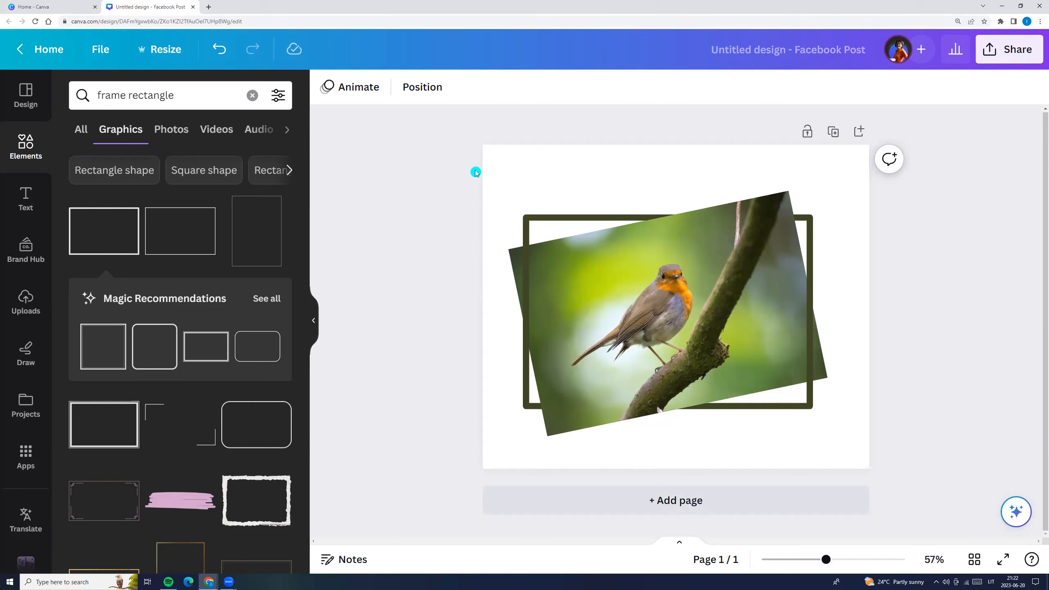
{"action": "left_click_drag", "start_coordinate": [472, 169], "coordinate": [907, 453]}
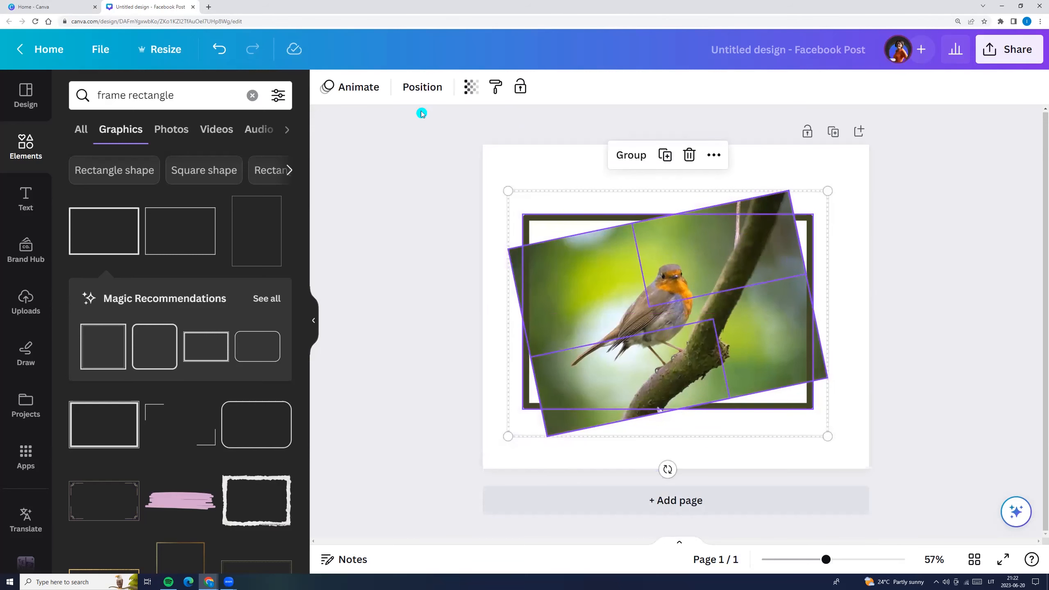
{"action": "left_click", "coordinate": [631, 154]}
{"action": "left_click_drag", "start_coordinate": [828, 191], "coordinate": [861, 166]}
{"action": "mouse_move", "coordinate": [509, 437]}
{"action": "left_mouse_down"}
{"action": "mouse_move", "coordinate": [484, 455]}
{"action": "mouse_move", "coordinate": [704, 278]}
{"action": "mouse_move", "coordinate": [495, 446]}
{"action": "left_mouse_up"}
{"action": "left_click", "coordinate": [960, 292]}
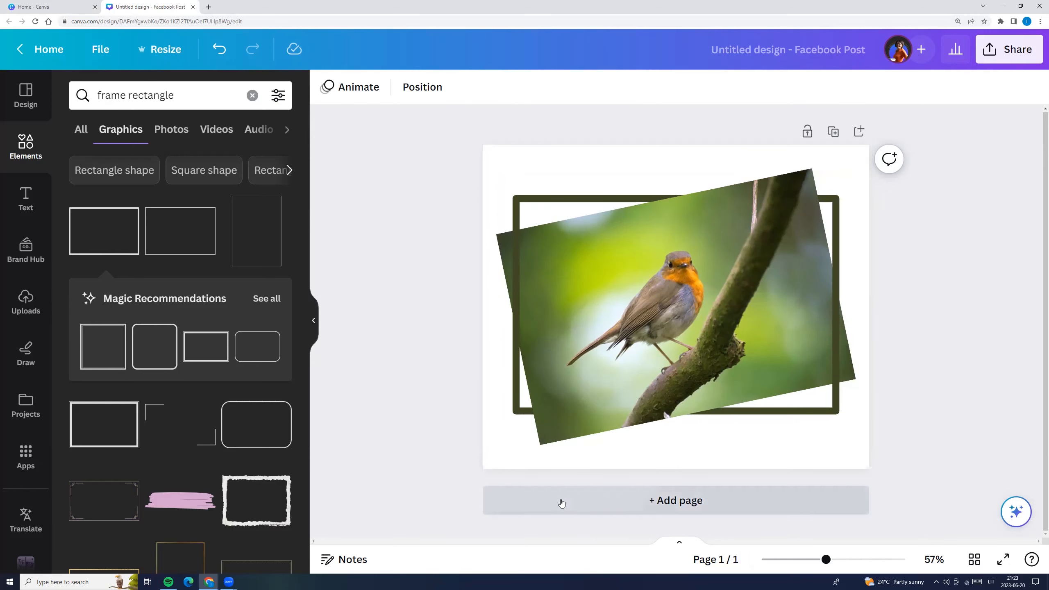
Step: Add a second page and place a photo of a robin standing on grass, found by searching photos for "robin in nature"
{"action": "left_click", "coordinate": [593, 498]}
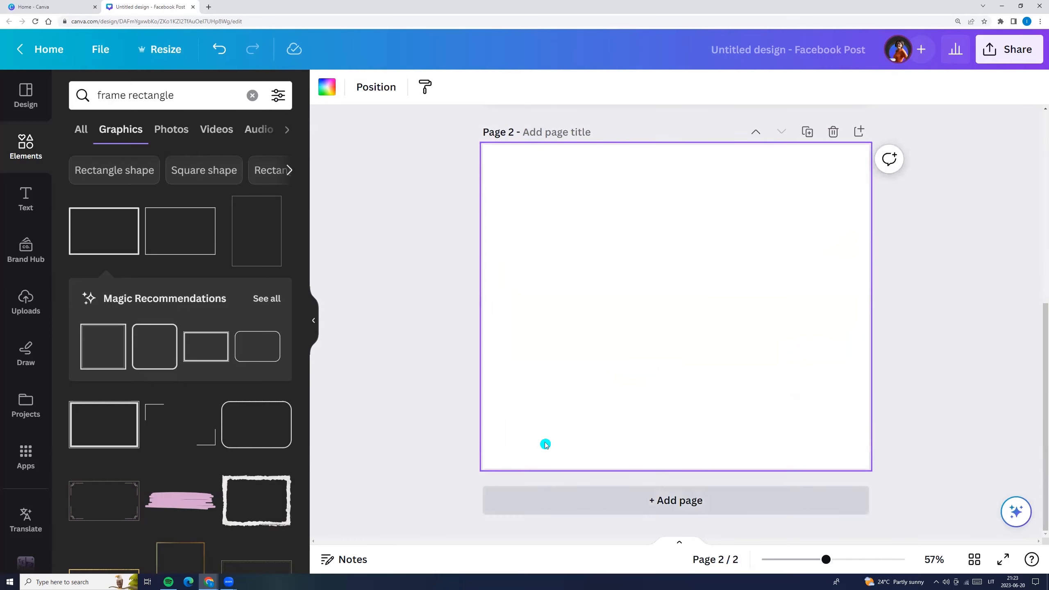
{"action": "left_click", "coordinate": [25, 144]}
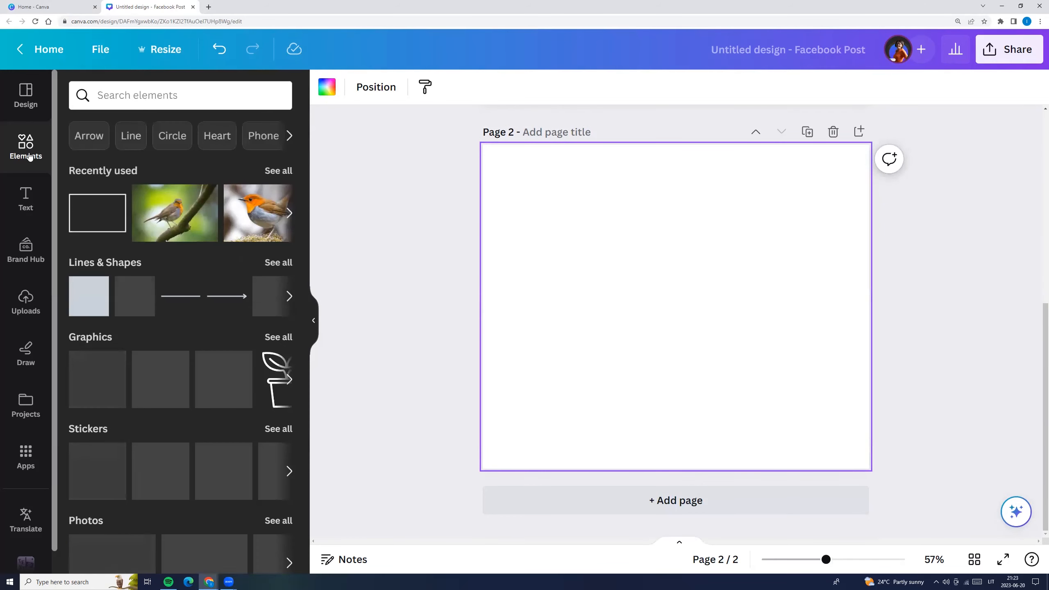
{"action": "left_click", "coordinate": [173, 95]}
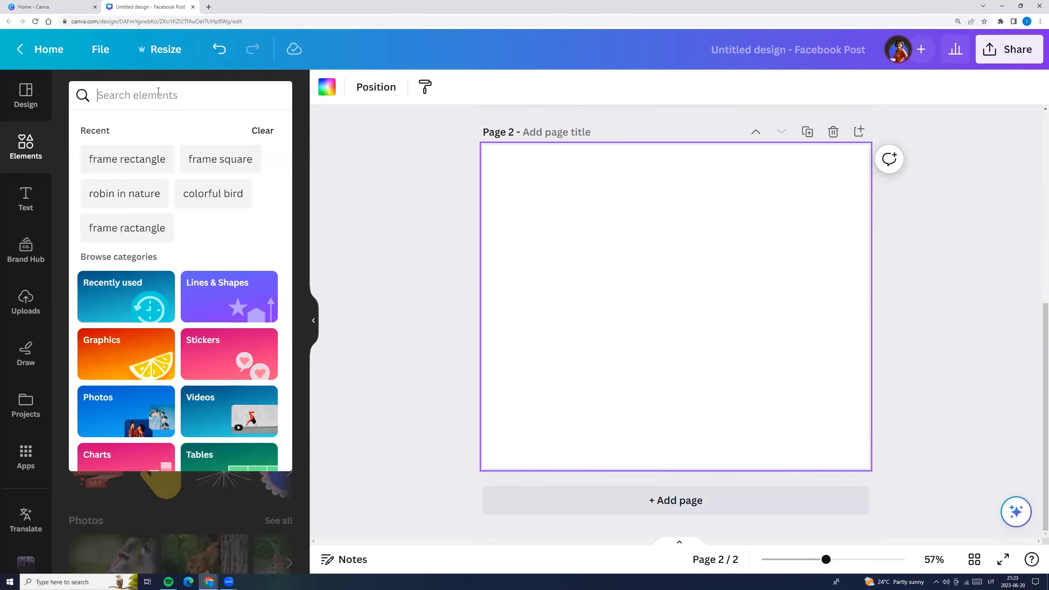
{"action": "left_click", "coordinate": [156, 194]}
{"action": "left_click", "coordinate": [172, 131]}
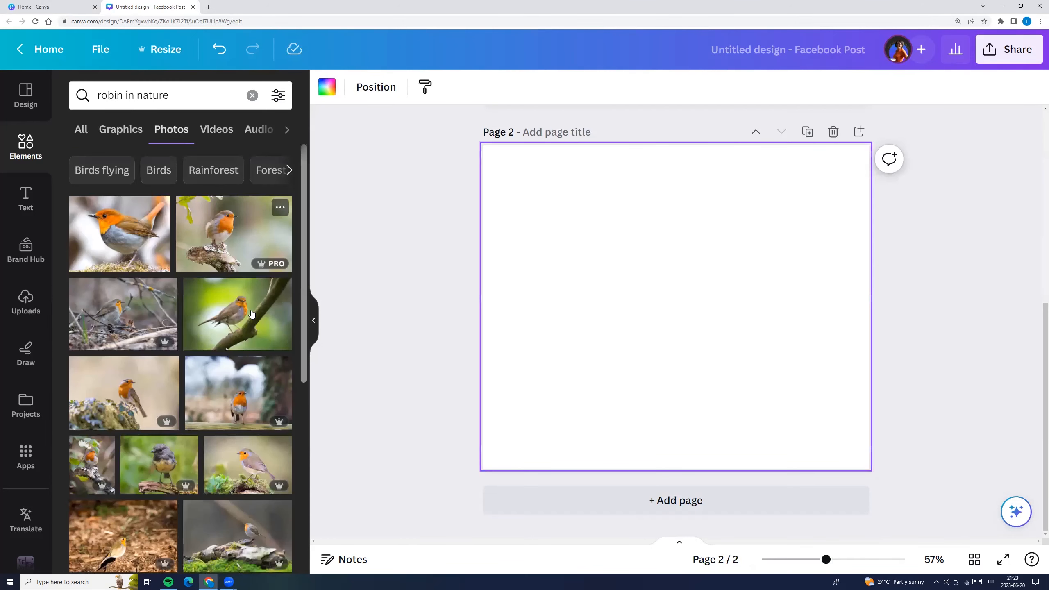
{"action": "left_click", "coordinate": [256, 333]}
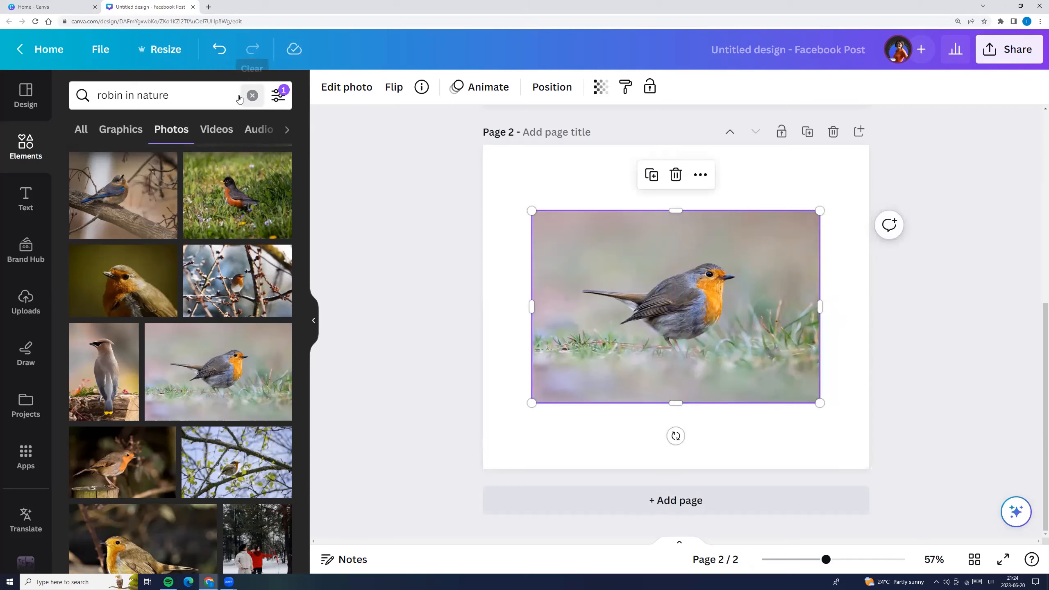
Step: Search the graphics for "frame rectangle" and place the plain rectangular frame over the robin photo
{"action": "left_click", "coordinate": [252, 95]}
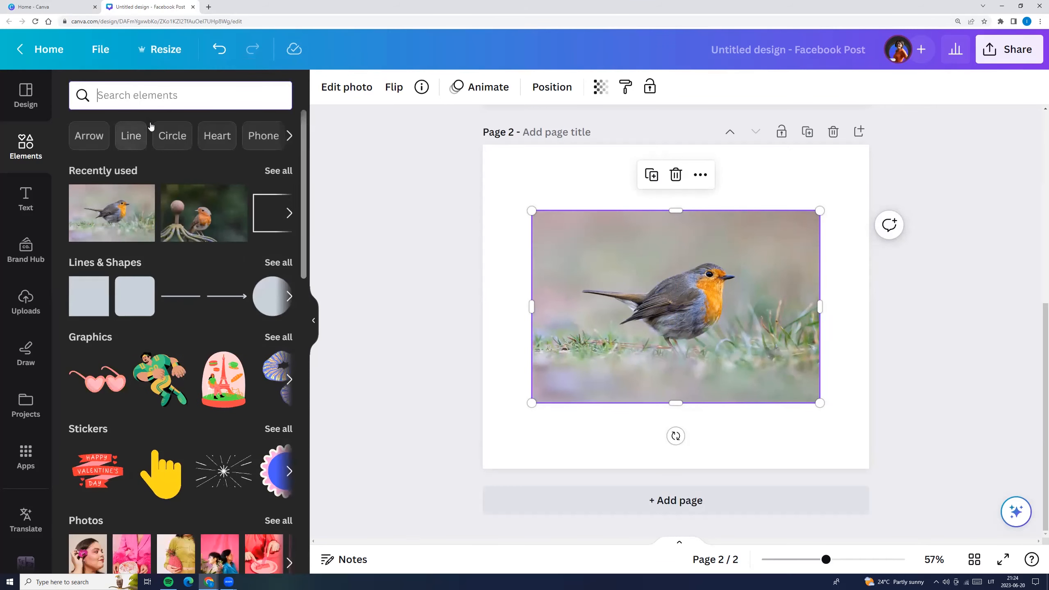
{"action": "type", "text": "fr"}
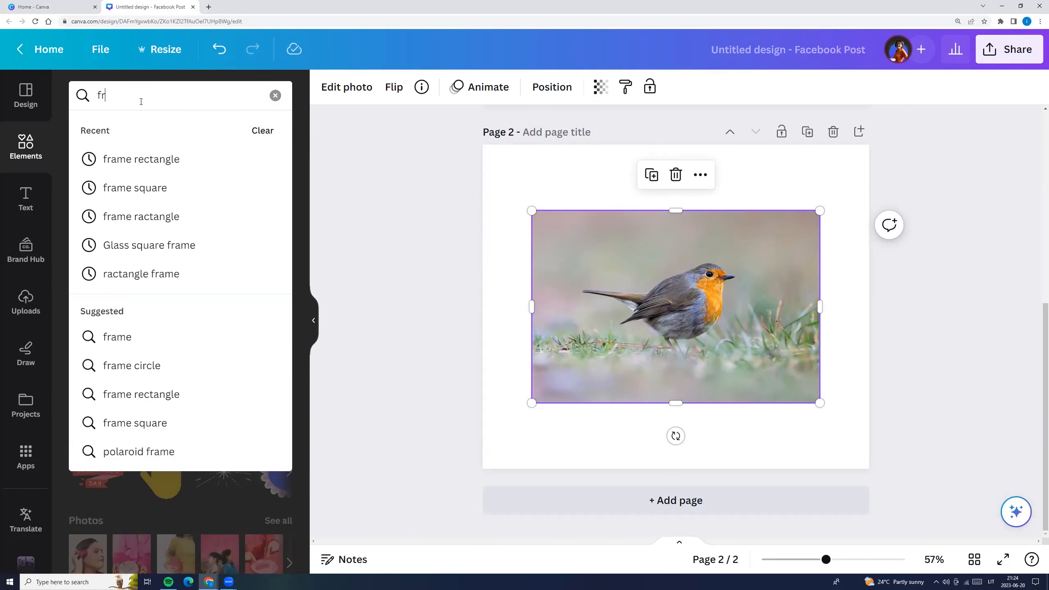
{"action": "left_click", "coordinate": [136, 159]}
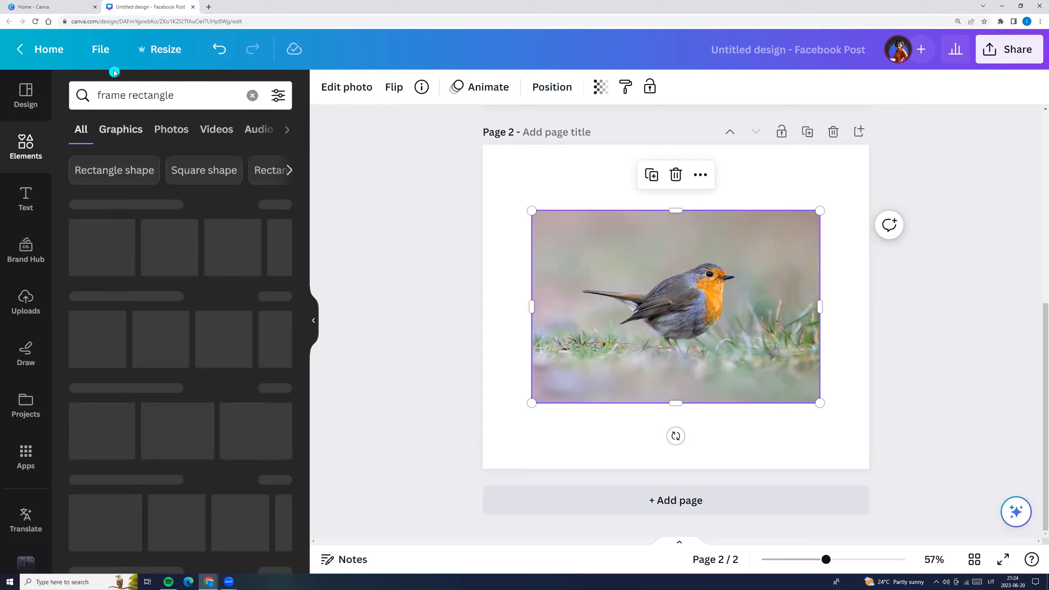
{"action": "left_click", "coordinate": [121, 130]}
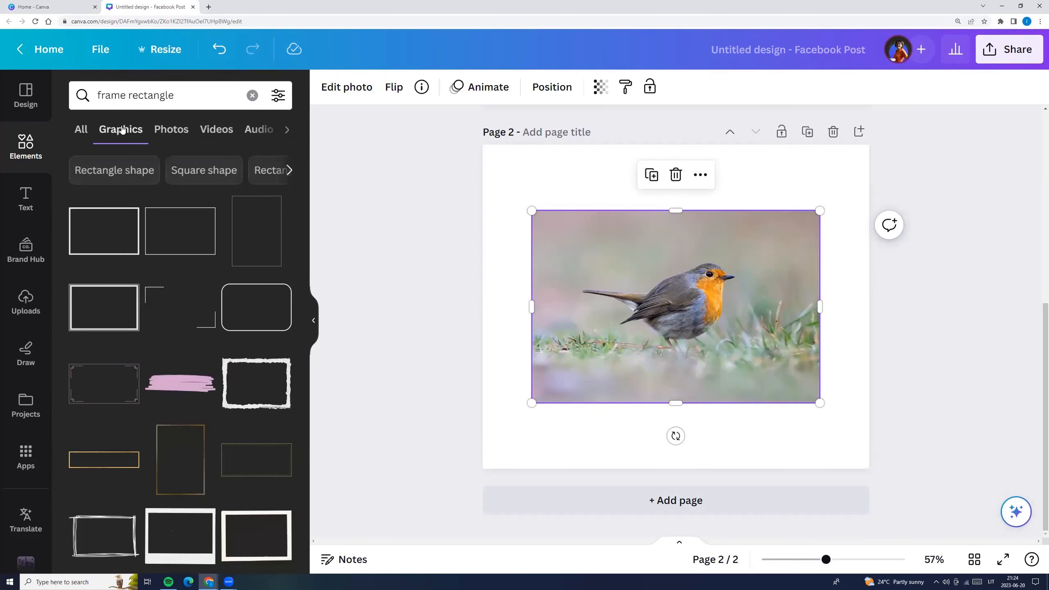
{"action": "left_click", "coordinate": [117, 232]}
{"action": "left_click_drag", "start_coordinate": [515, 200], "coordinate": [581, 241]}
Step: Tilt the robin photo counterclockwise, and move and enlarge the black frame so it surrounds the bird with the photo's corners sticking out
{"action": "left_click", "coordinate": [634, 351]}
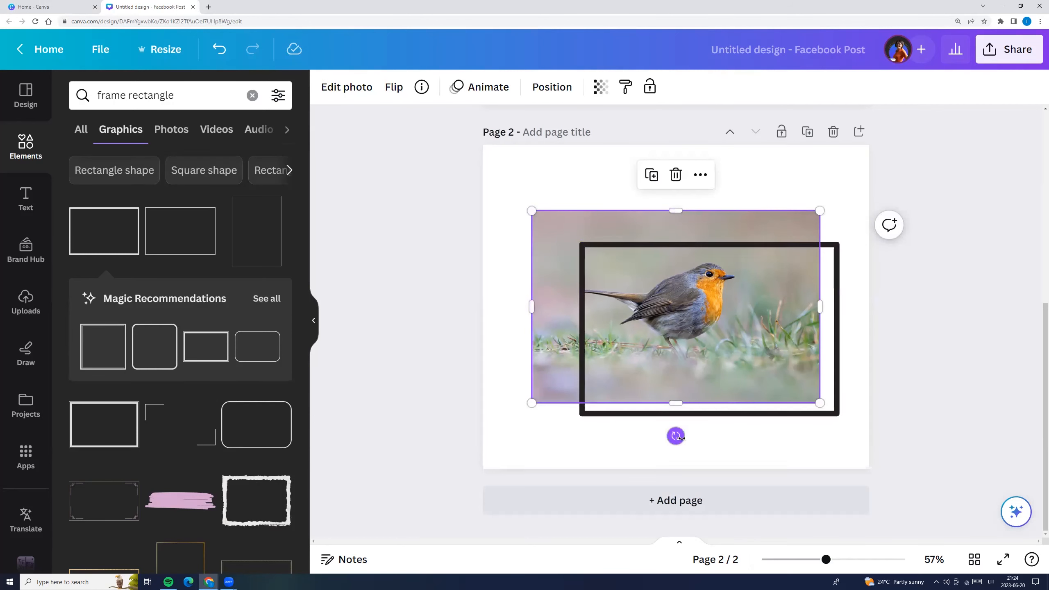
{"action": "left_click_drag", "start_coordinate": [676, 436], "coordinate": [705, 398]}
{"action": "left_click_drag", "start_coordinate": [777, 413], "coordinate": [780, 413]}
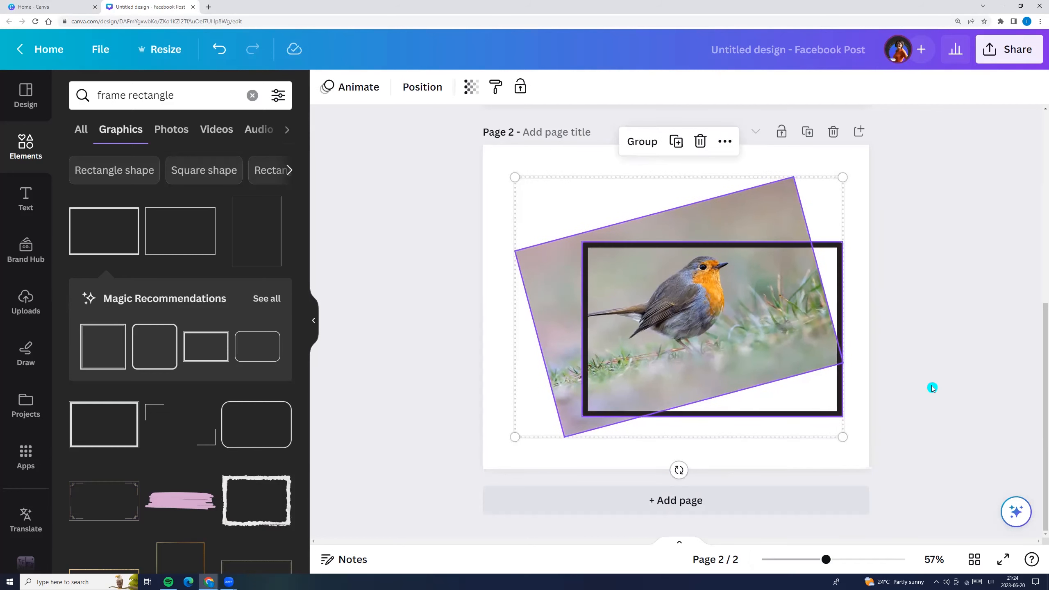
{"action": "left_click", "coordinate": [932, 388]}
{"action": "mouse_move", "coordinate": [784, 247]}
{"action": "left_mouse_down"}
{"action": "mouse_move", "coordinate": [761, 244]}
{"action": "mouse_move", "coordinate": [773, 234]}
{"action": "left_mouse_up"}
{"action": "left_click_drag", "start_coordinate": [797, 395], "coordinate": [832, 413]}
Step: Duplicate the tilted robin photo exactly over the original, in front of the frame, and crop the copy to its lower strip, about 700 by 179
{"action": "left_click", "coordinate": [783, 184]}
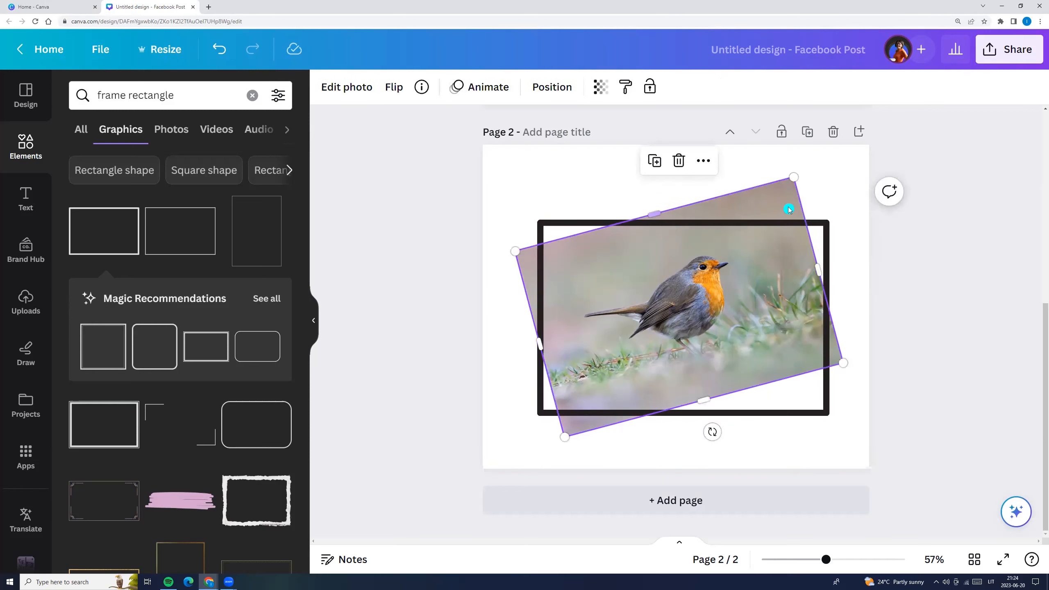
{"action": "key", "text": "ctrl+]"}
{"action": "left_click_drag", "start_coordinate": [779, 206], "coordinate": [779, 206]}
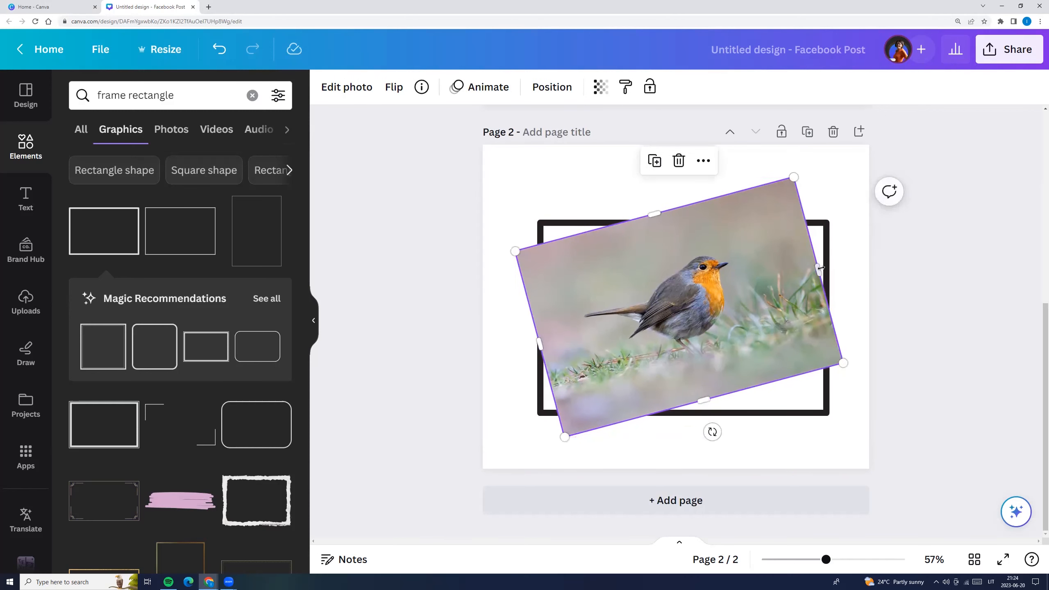
{"action": "left_click_drag", "start_coordinate": [669, 264], "coordinate": [711, 319]}
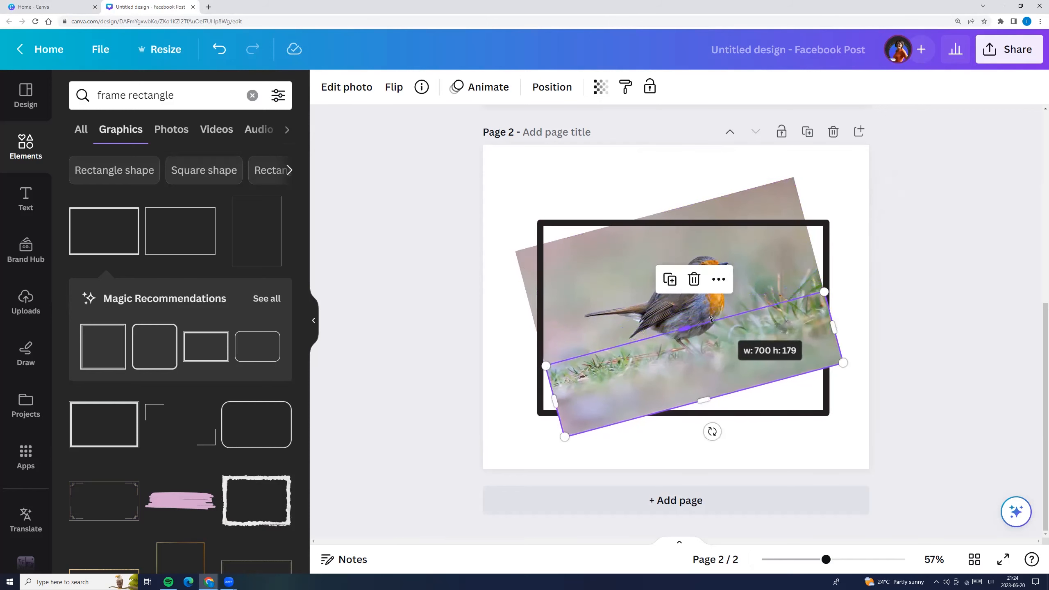
{"action": "left_click", "coordinate": [425, 302]}
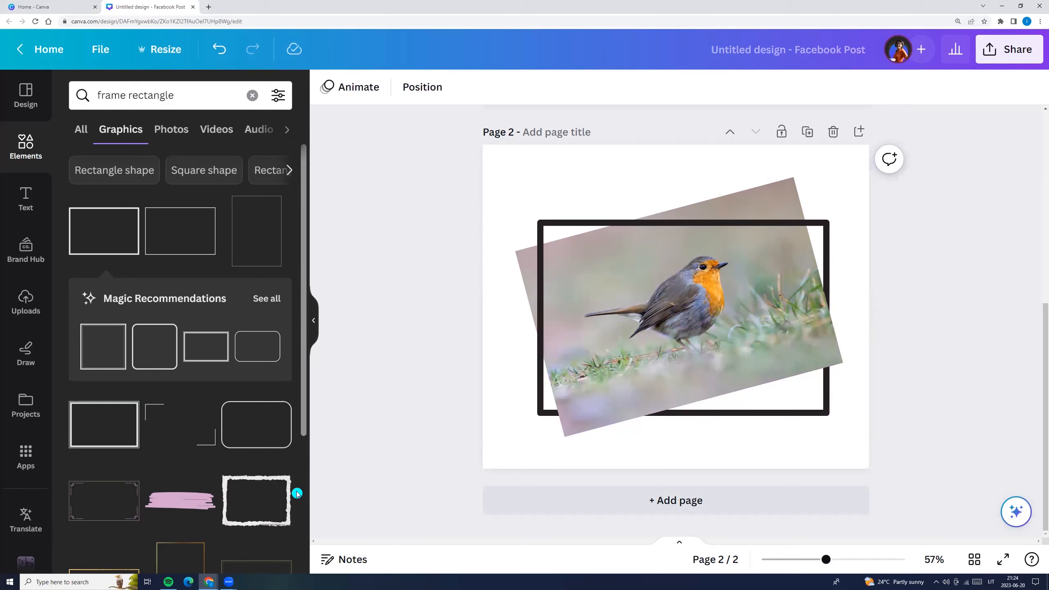